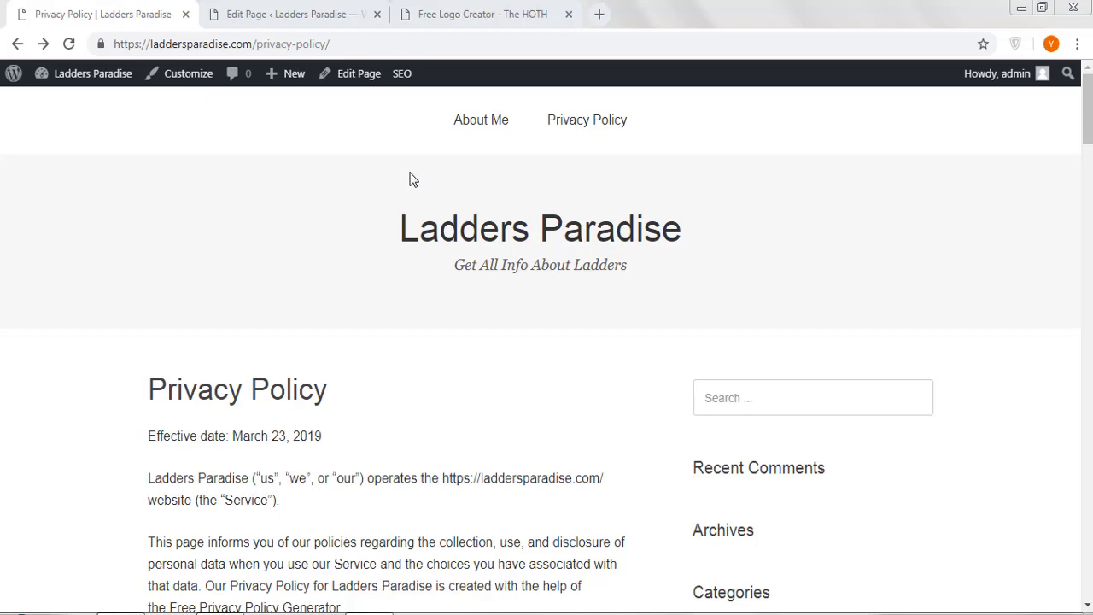
Switch to The HOTH Free Logo Creator and start a new logo, erasing the current drawing
click(444, 12)
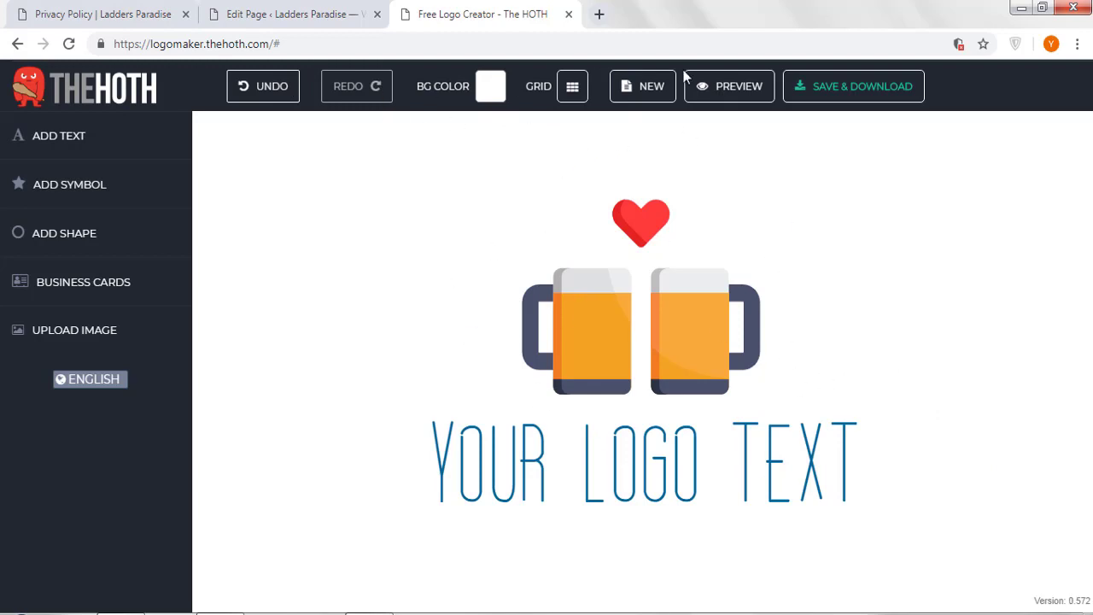
click(652, 97)
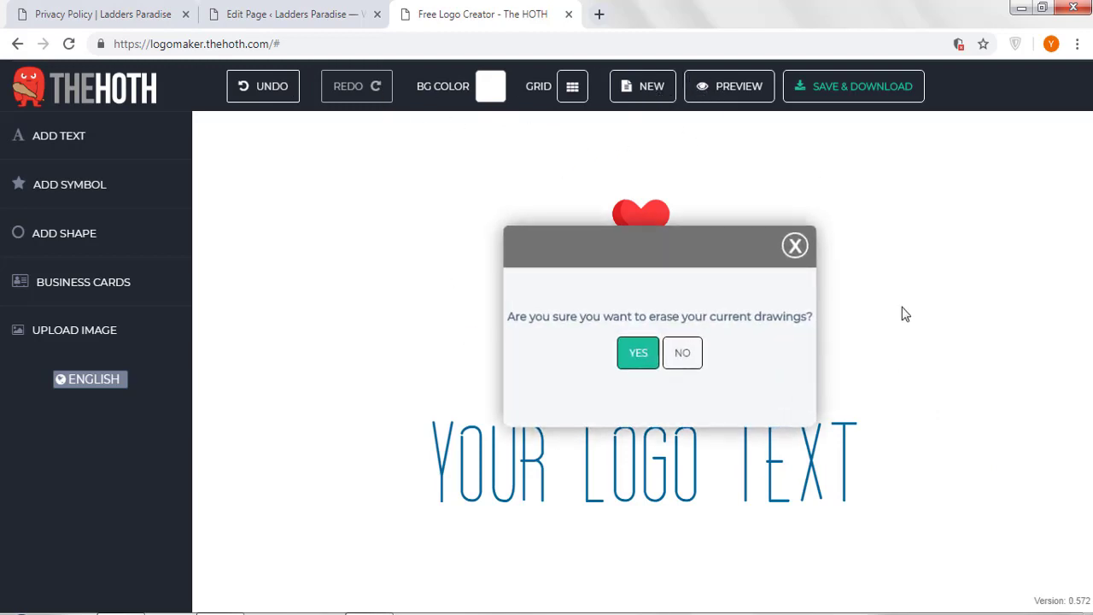
click(637, 354)
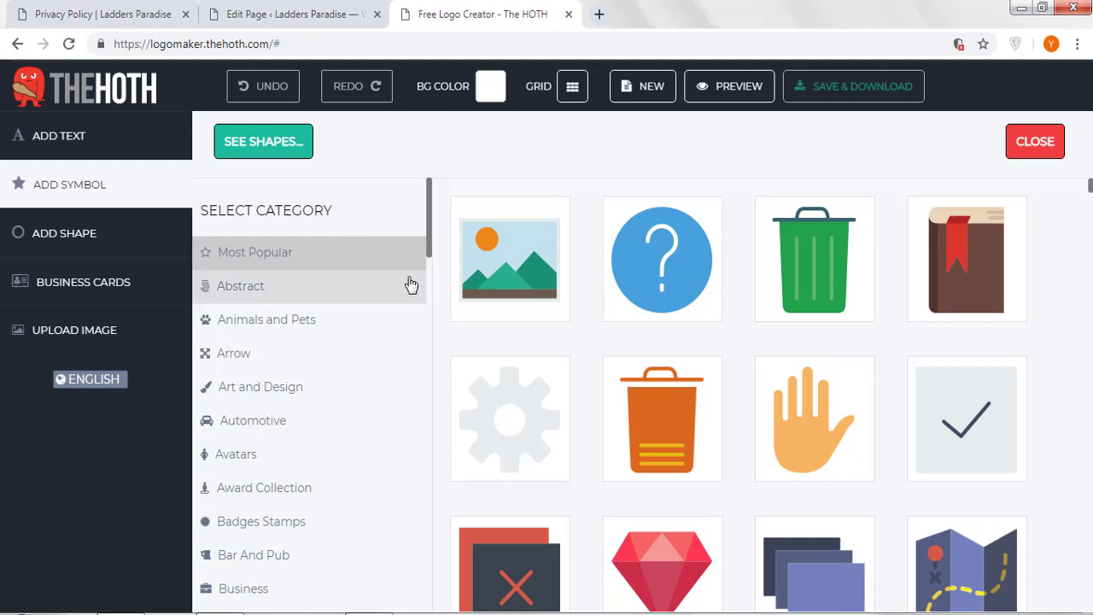
Show the Tools category of the symbol library
scroll(410, 282, down, 2)
scroll(410, 282, down, 4)
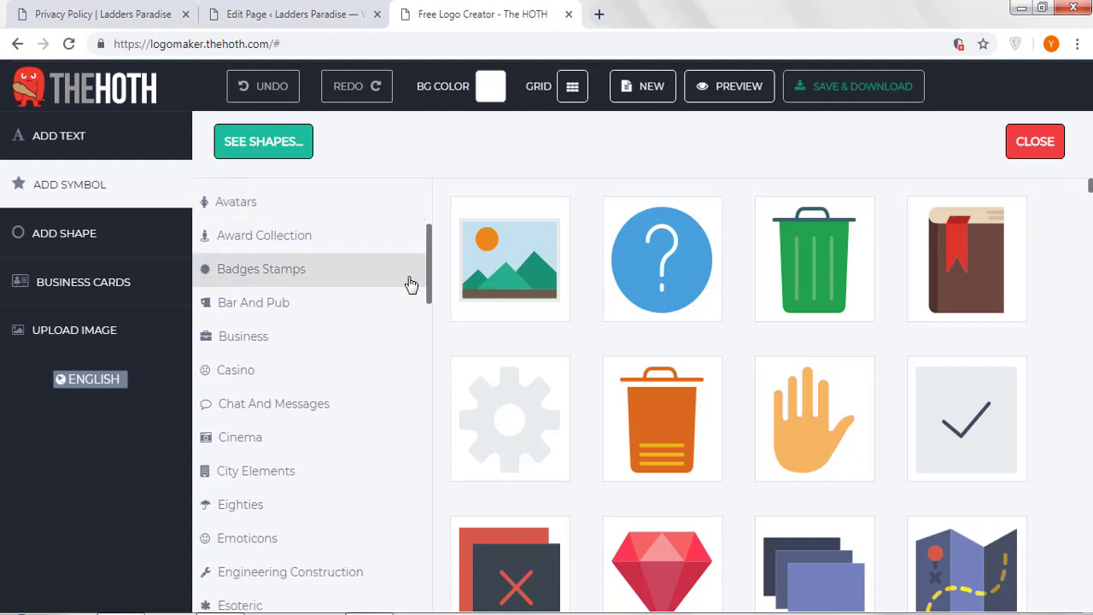
scroll(410, 283, down, 2)
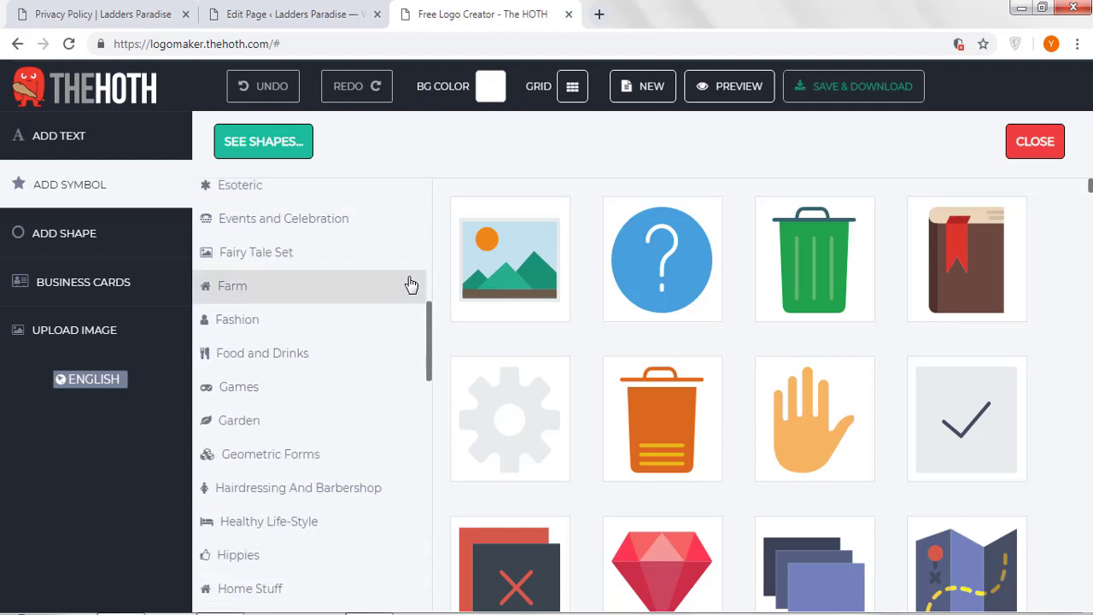
scroll(410, 283, down, 1)
scroll(410, 283, down, 1)
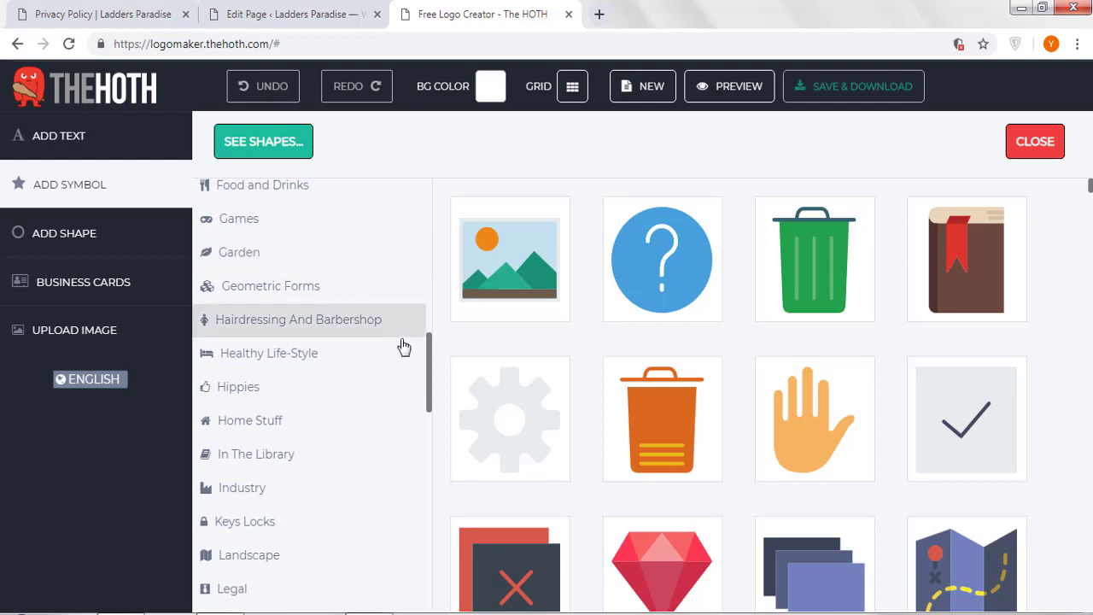
scroll(302, 393, down, 2)
scroll(309, 402, down, 5)
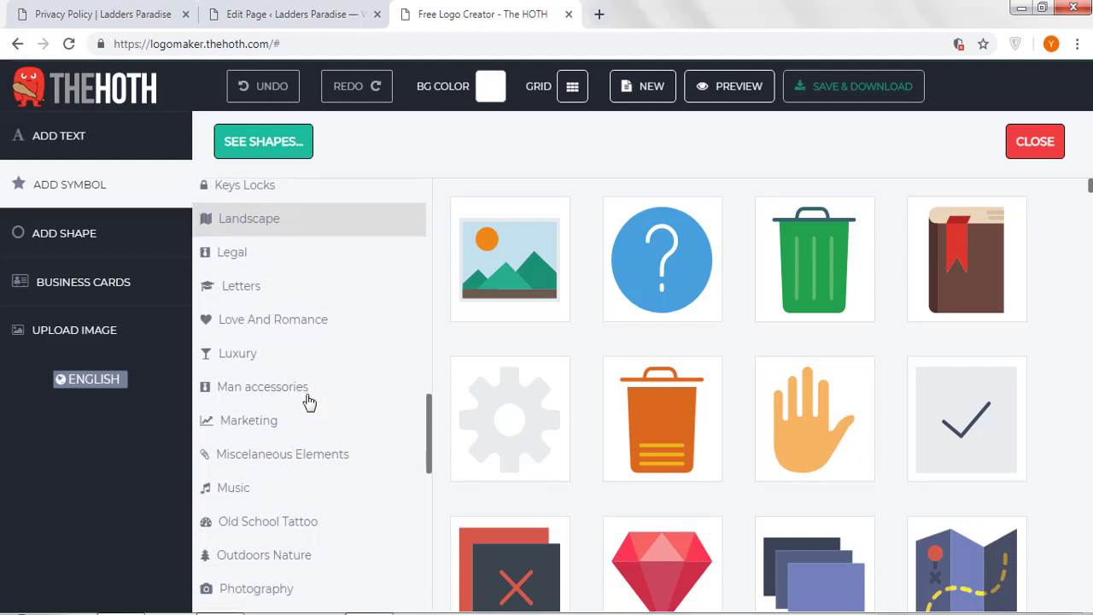
scroll(309, 402, down, 5)
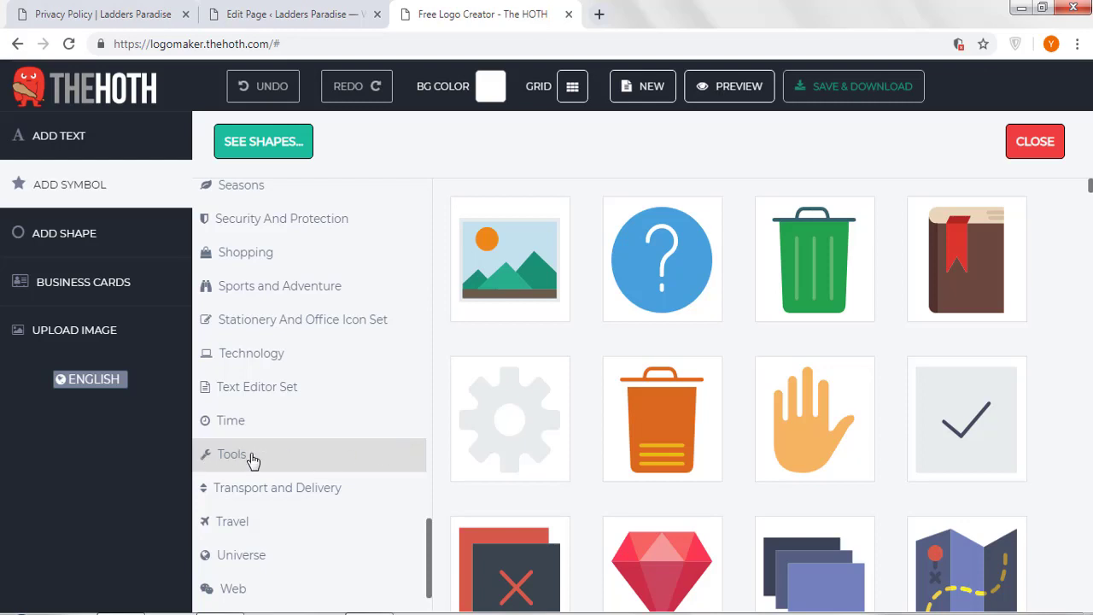
click(253, 459)
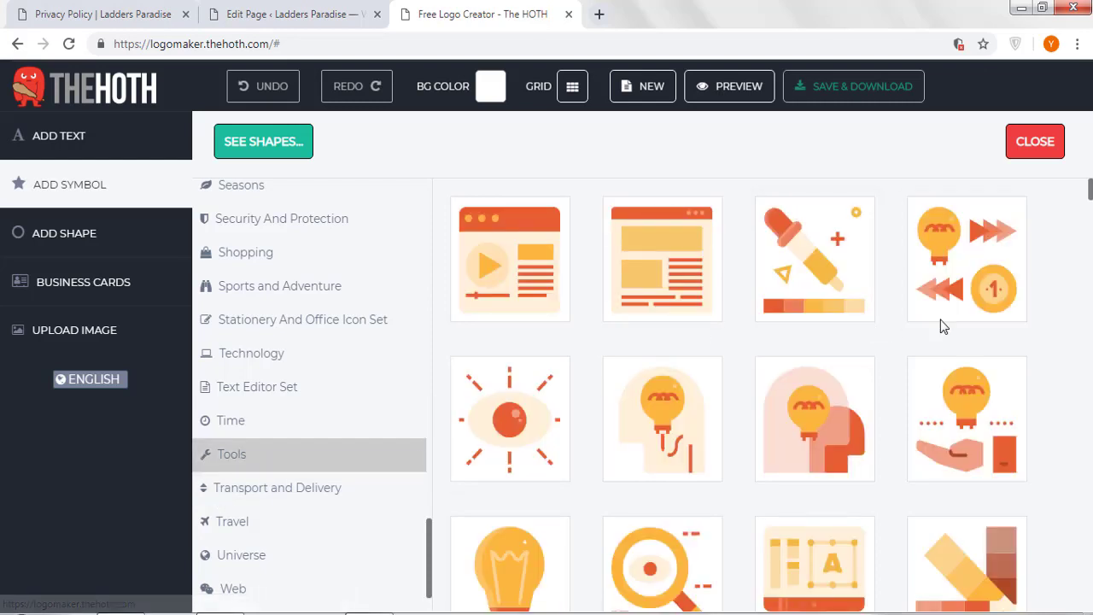
Add the brown ladder symbol on a blue circle and move it to the middle of the canvas
scroll(1055, 308, down, 7)
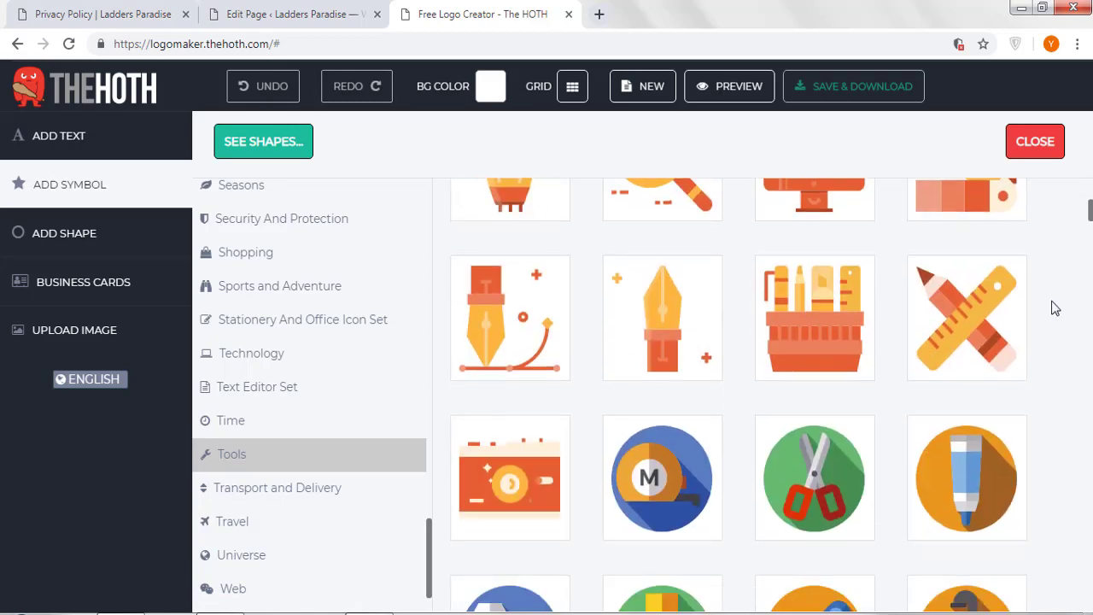
scroll(1056, 309, down, 2)
scroll(1055, 308, down, 7)
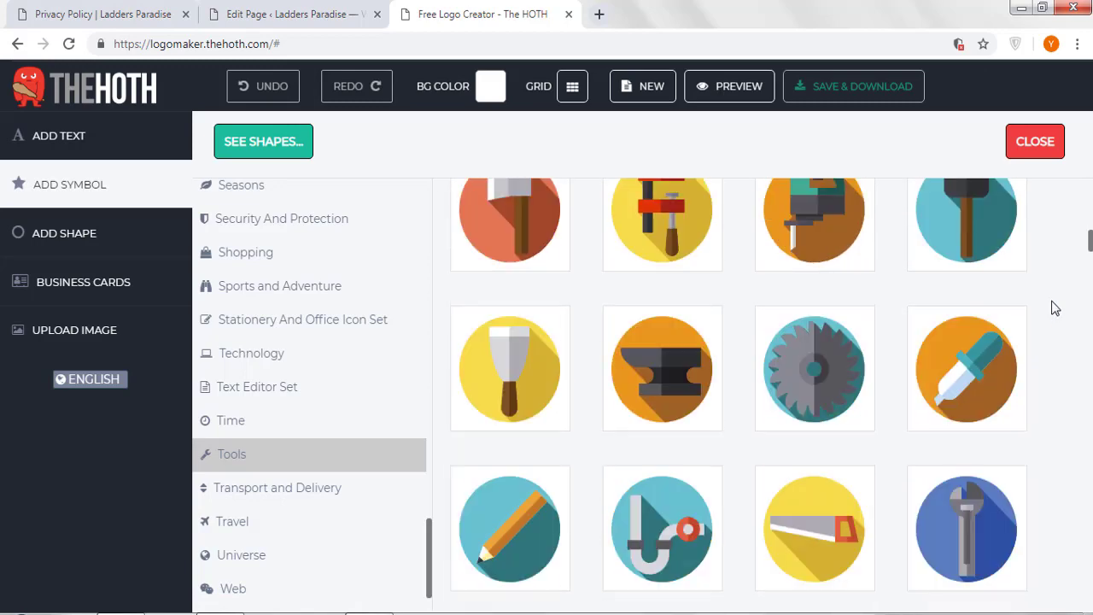
scroll(1055, 309, down, 2)
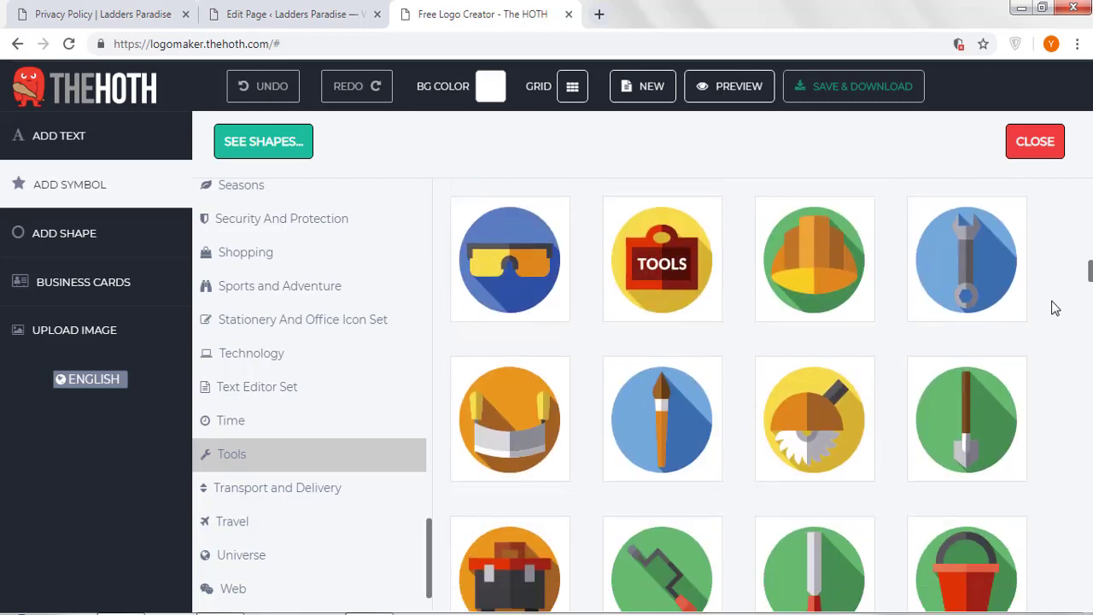
scroll(1056, 309, down, 5)
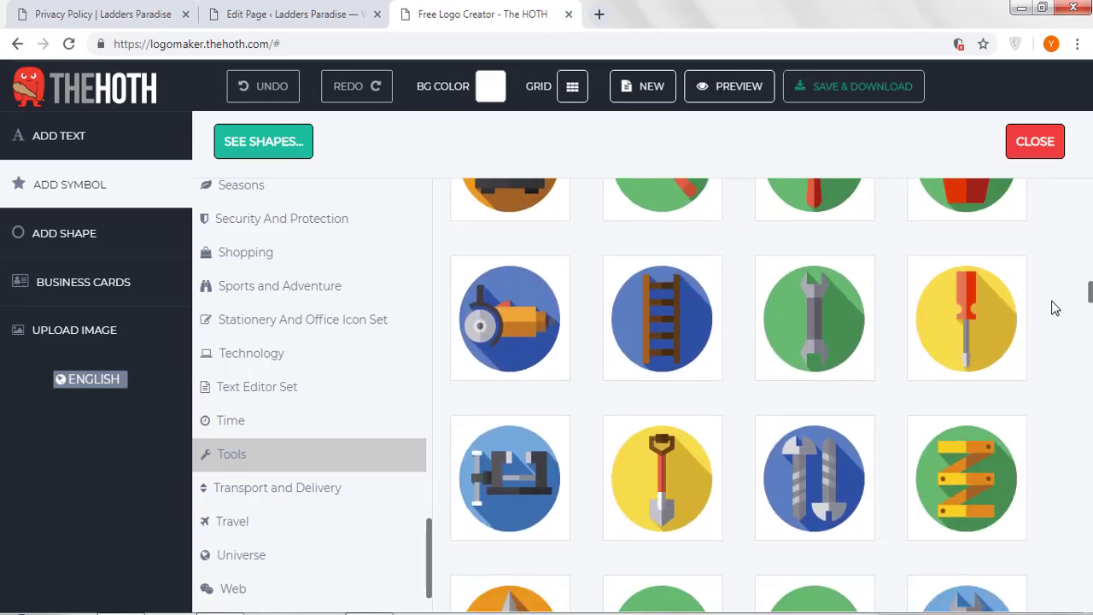
click(666, 329)
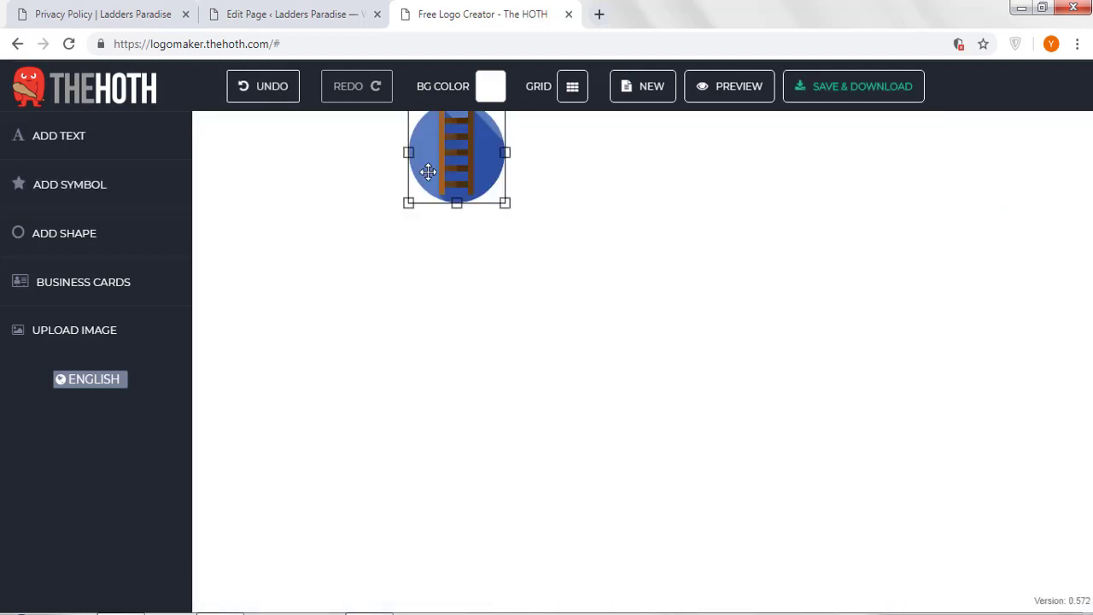
drag(442, 166, 547, 379)
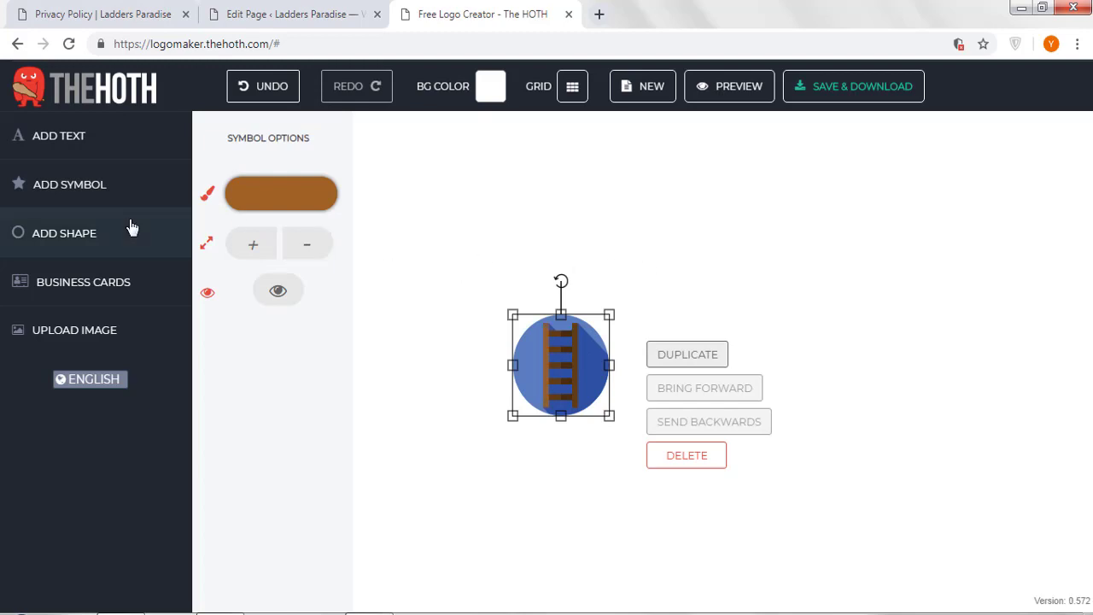
Add the text "LADDERS PARADISE" and place it directly beside the ladder symbol, on its right
click(58, 147)
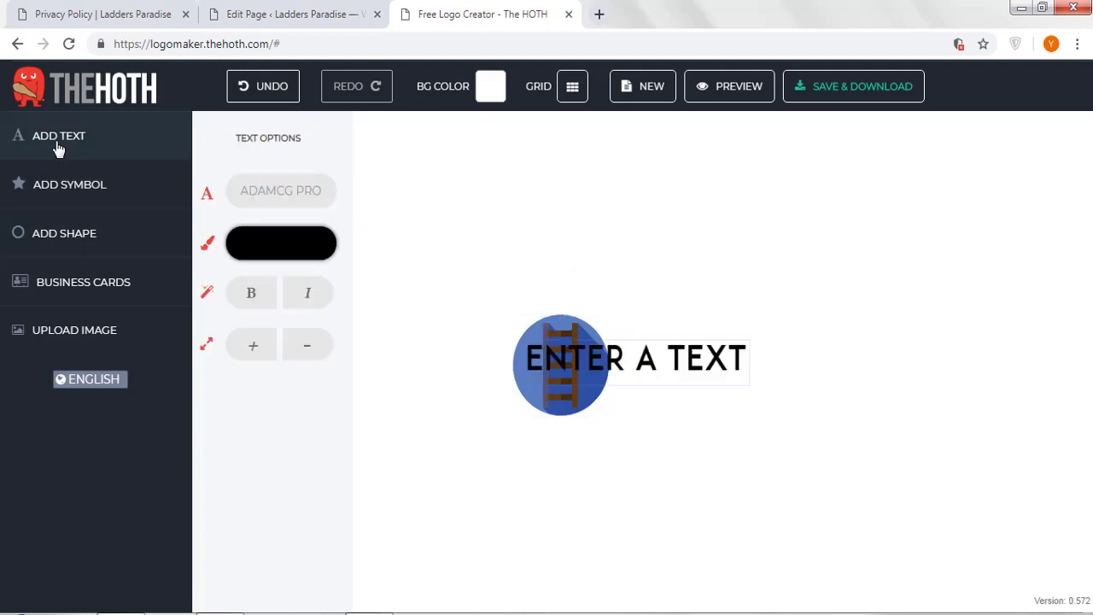
triple_click(643, 363)
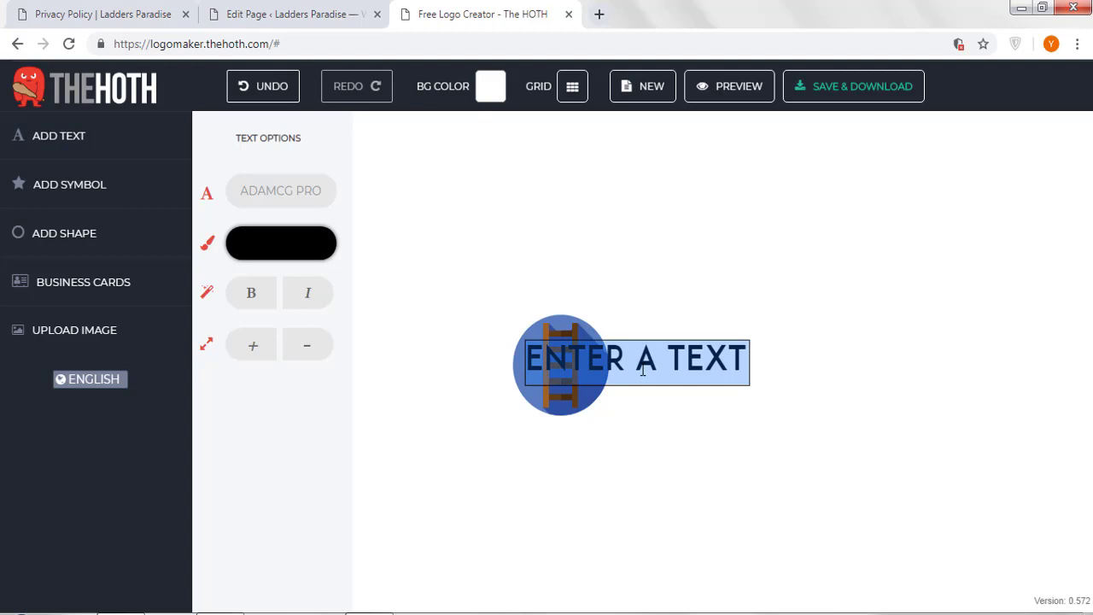
text(LADDE)
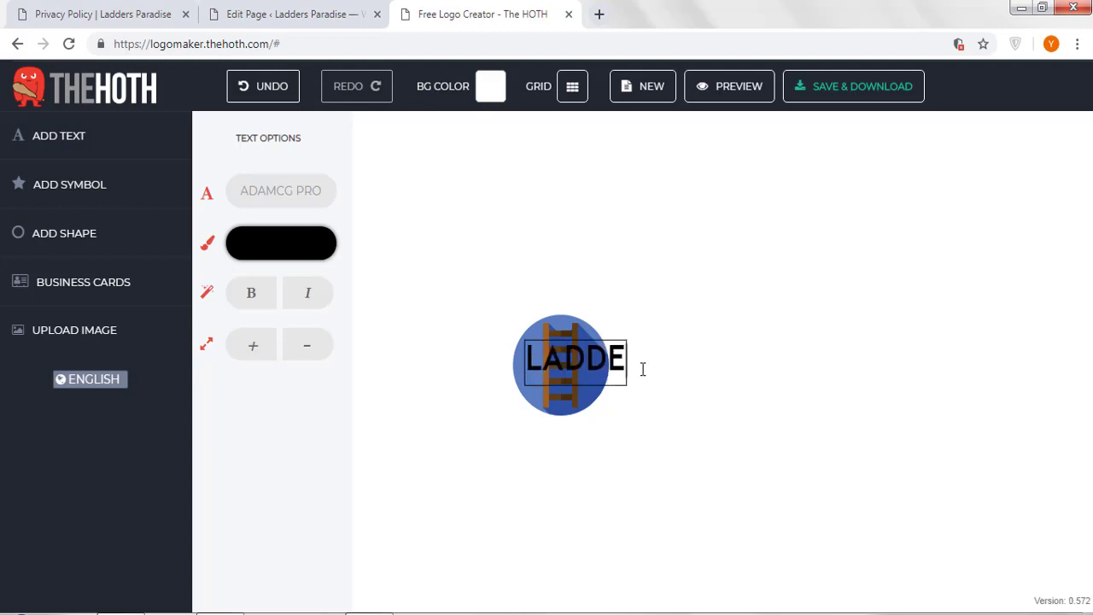
text(RS PARADISE)
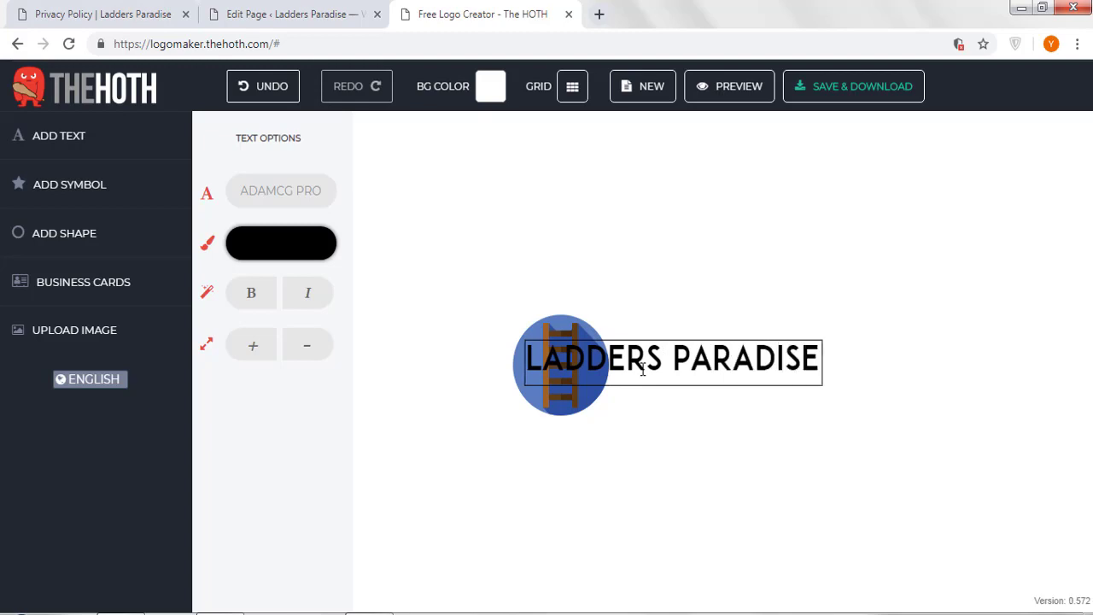
click(917, 437)
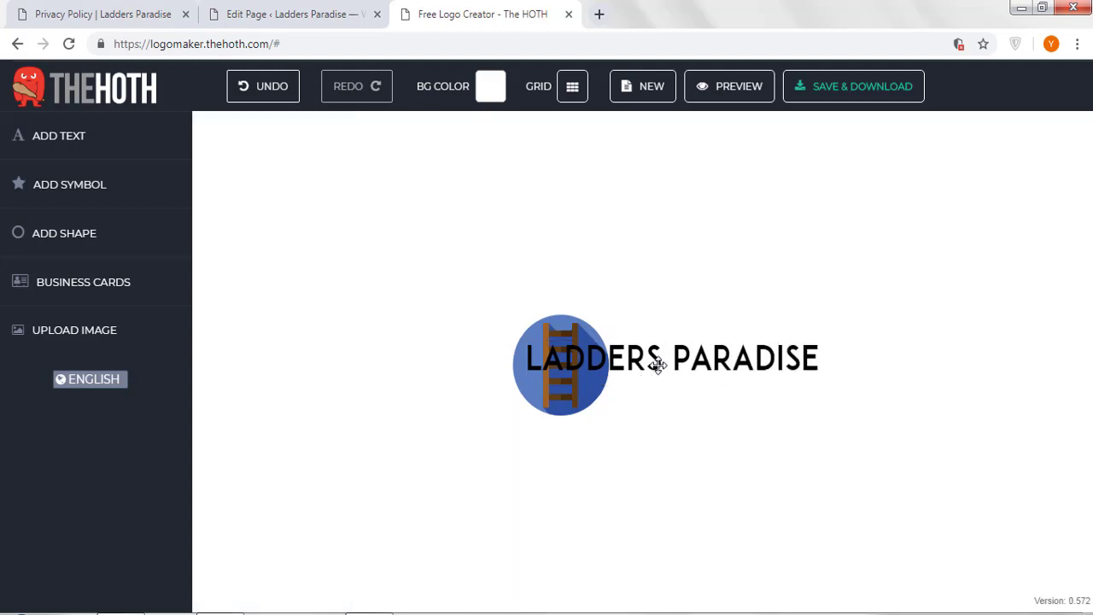
drag(657, 364, 743, 359)
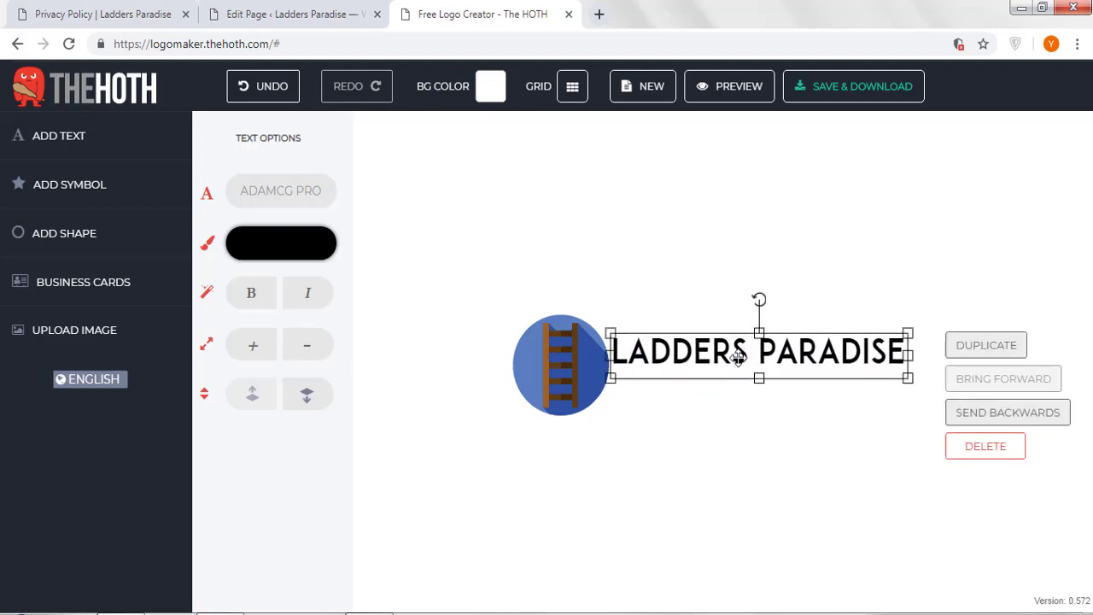
Try a one-step smaller size for the "LADDERS PARADISE" text, then restore it
double_click(741, 357)
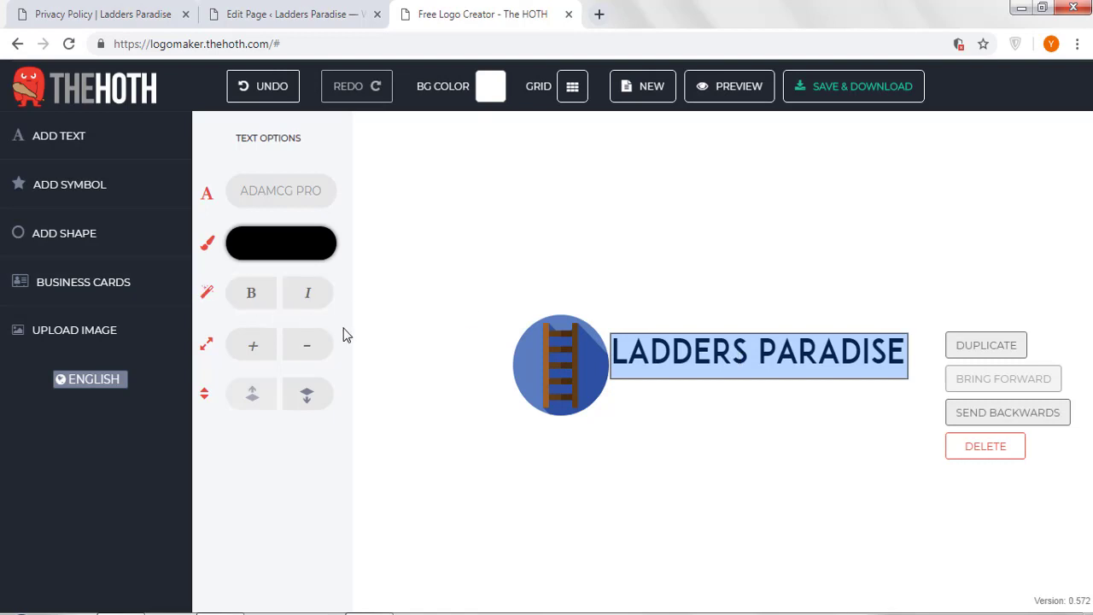
click(312, 346)
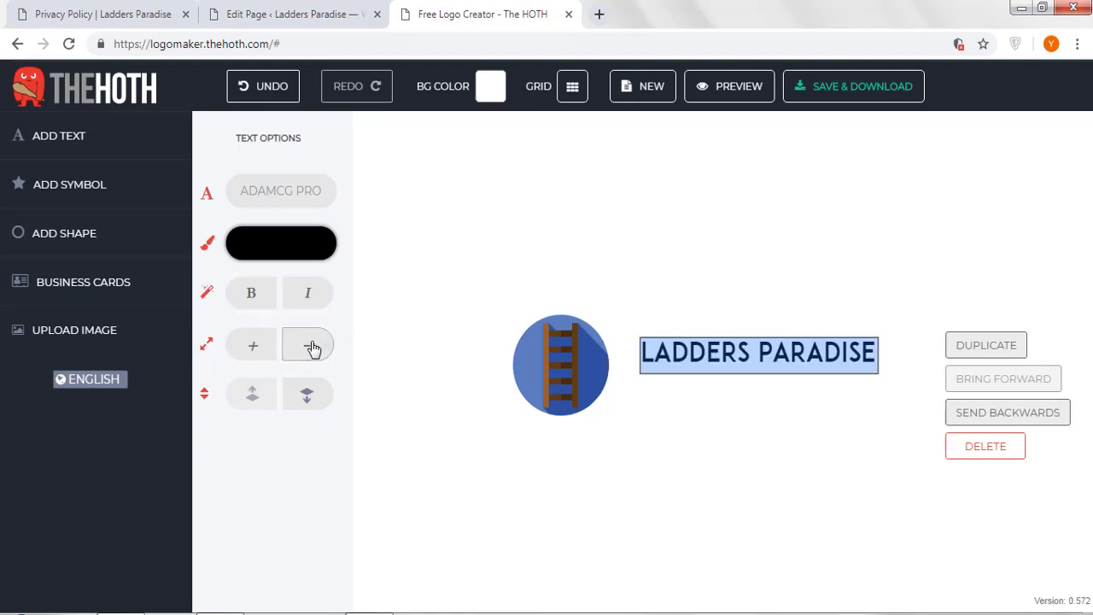
click(265, 354)
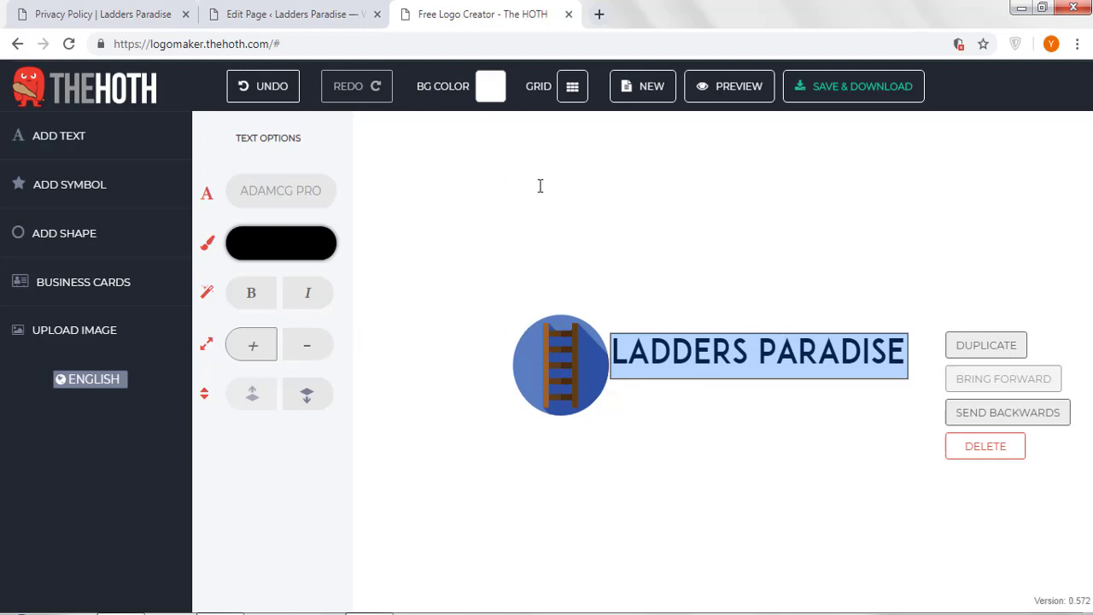
Add a second text object reading "Get The Best Ladder Here" as the logo's tagline
click(56, 153)
click(732, 377)
key(ctrl+a)
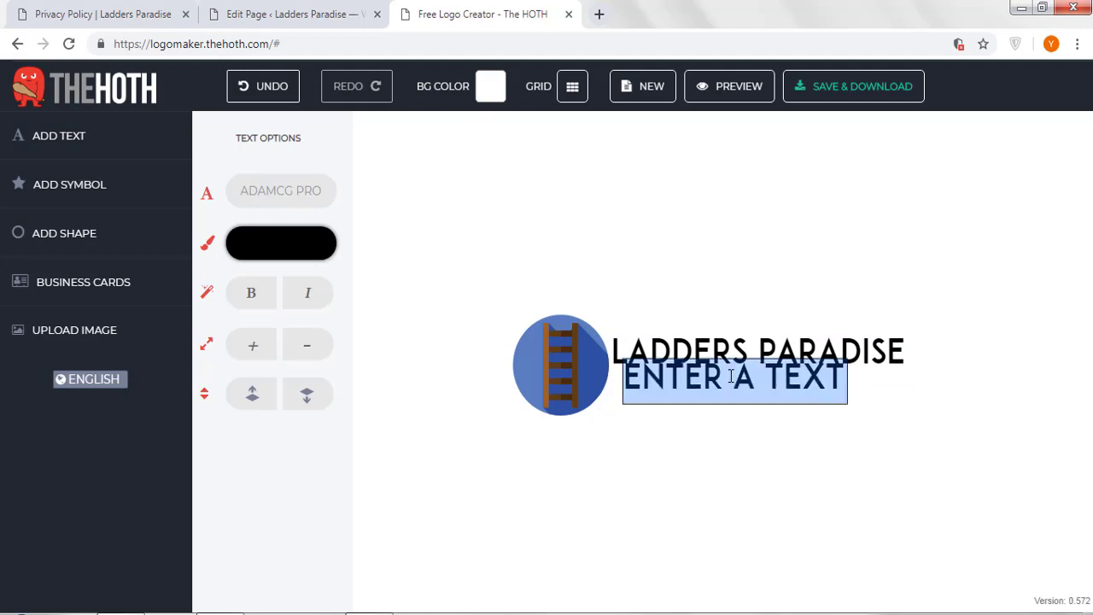
text(GE)
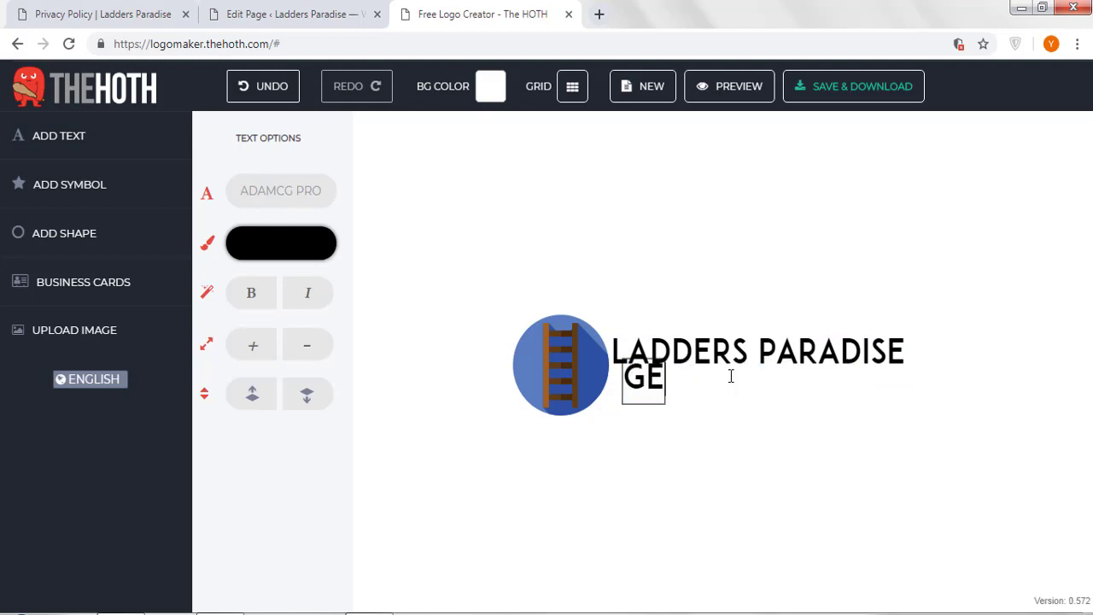
text(T THE )
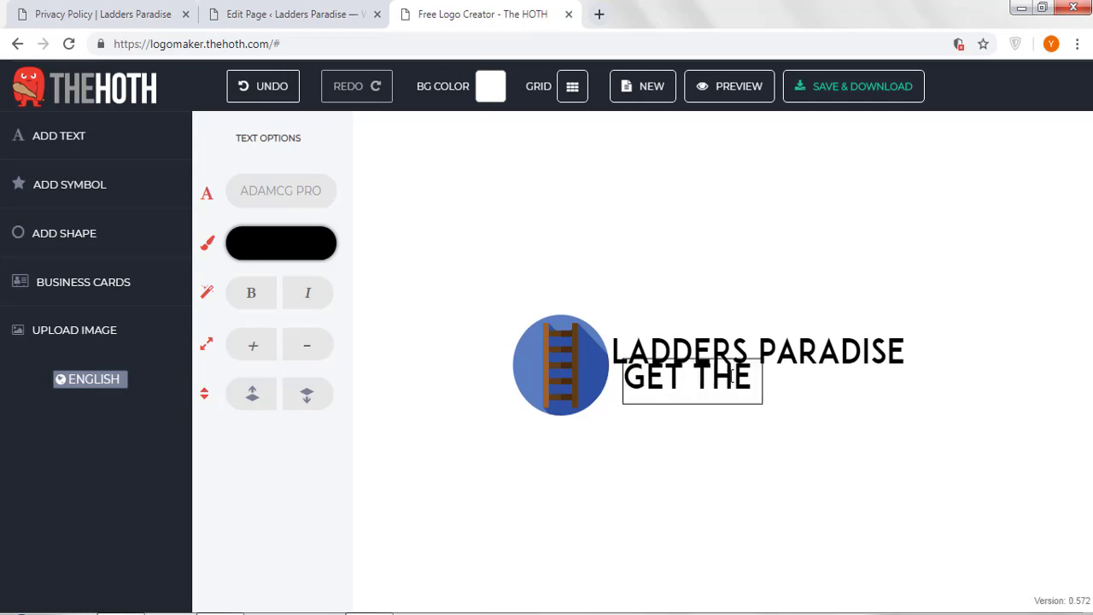
text(BW)
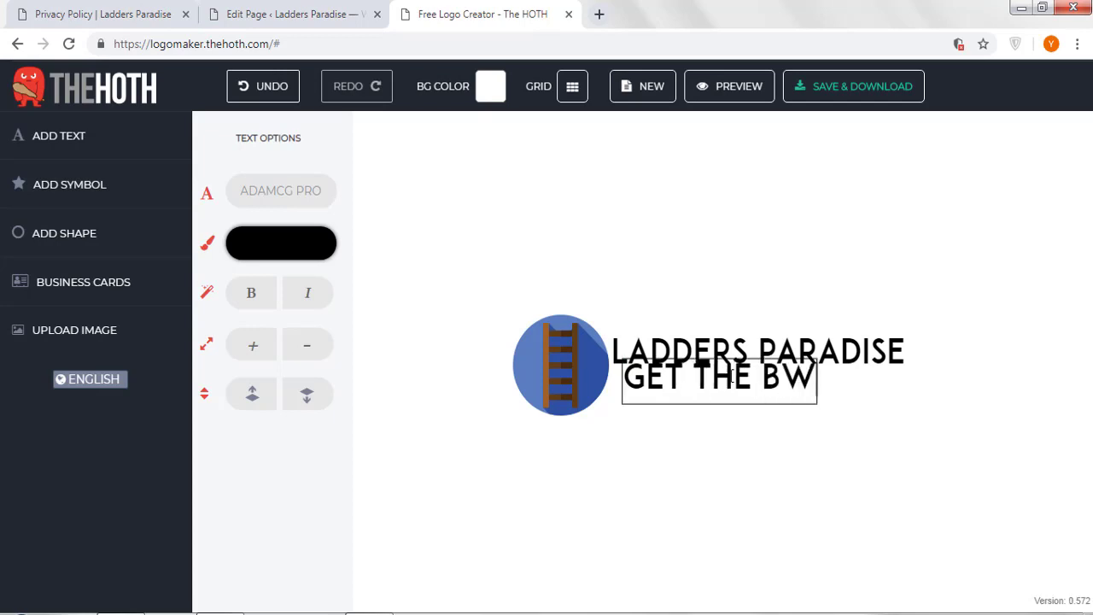
key(BackSpace)
text(EST L)
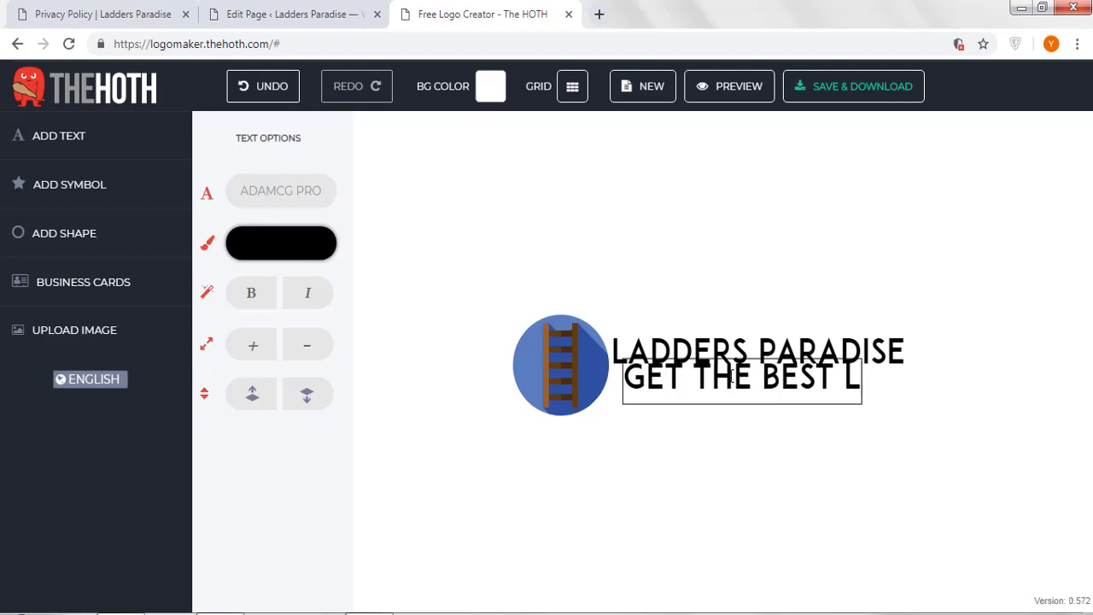
text(ADDER )
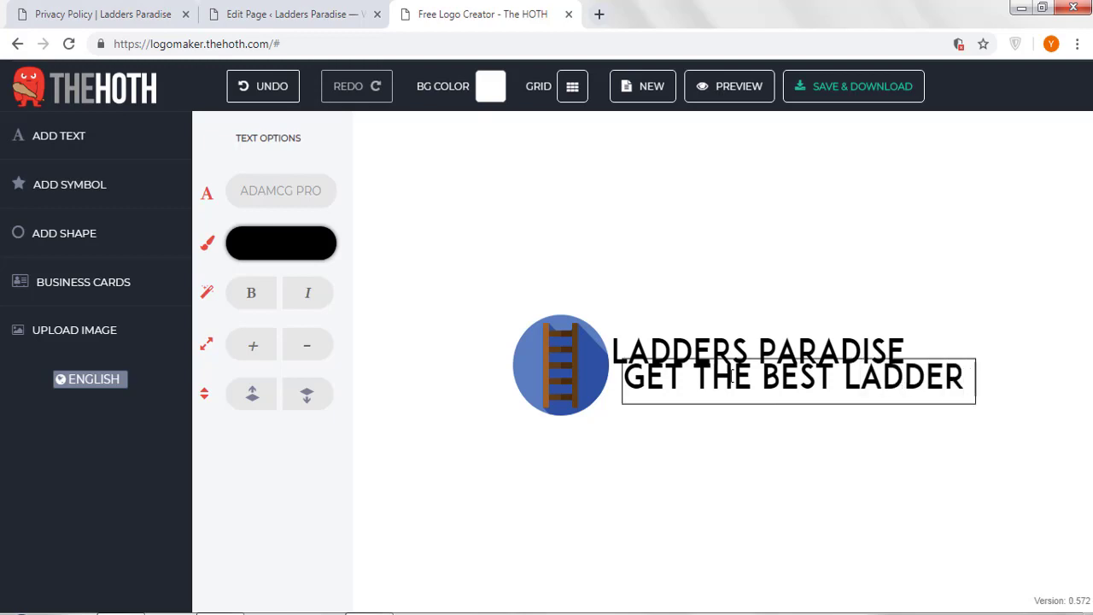
text(HERE)
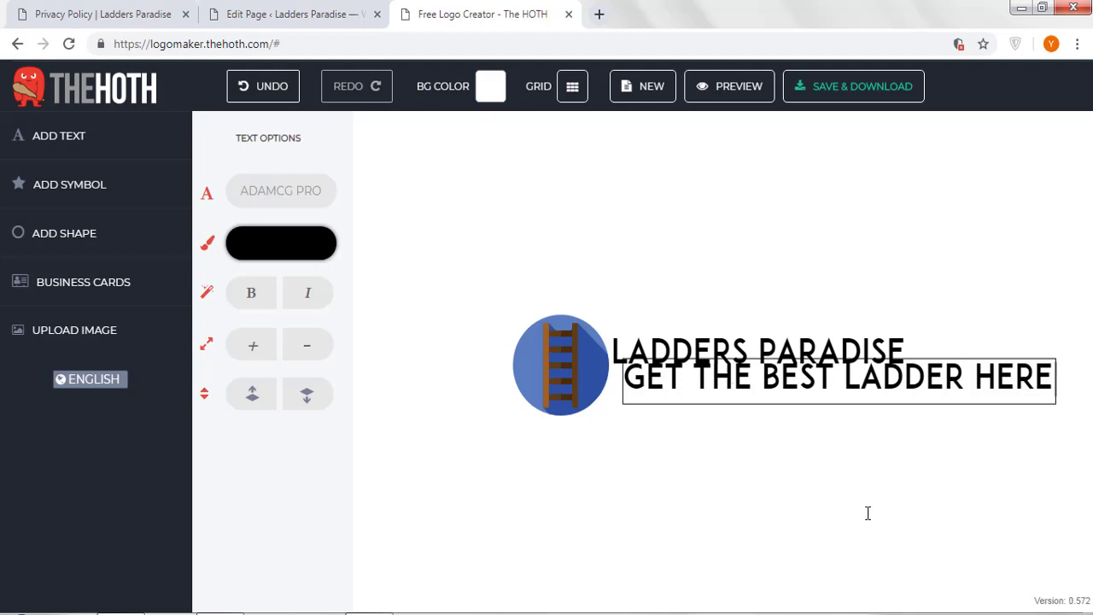
click(803, 417)
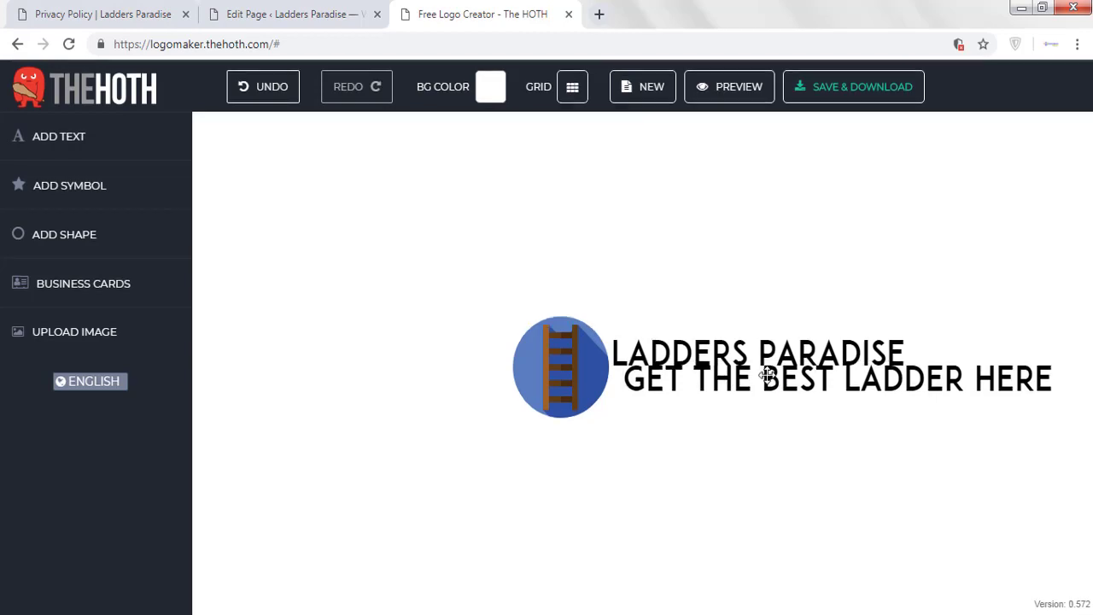
Align the tagline with the left edge of the "LADDERS PARADISE" text and set its font to Arial
drag(768, 376, 772, 378)
click(293, 197)
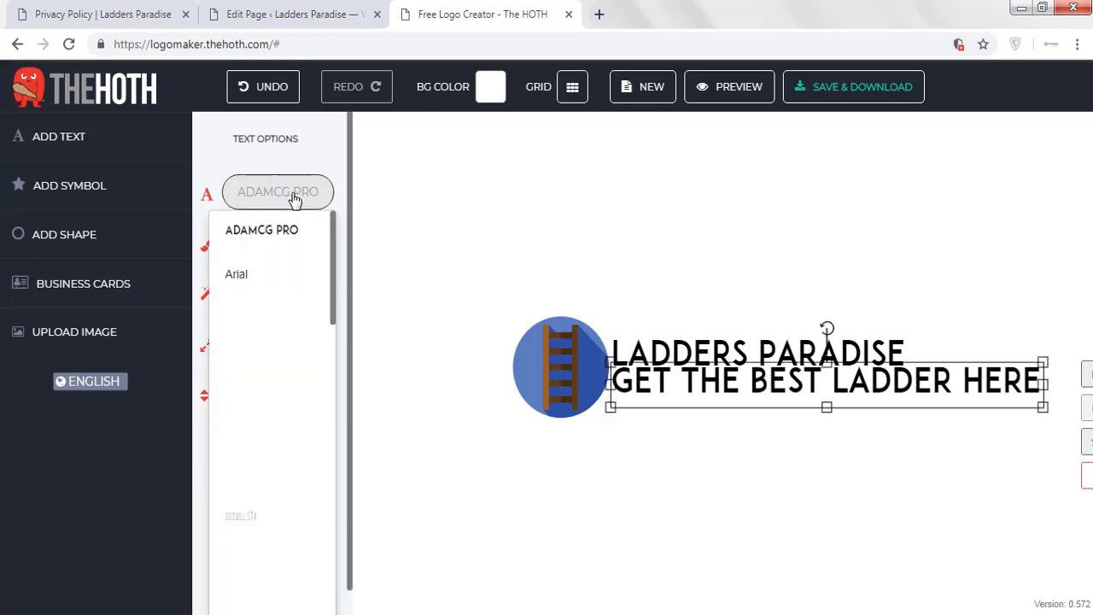
click(259, 253)
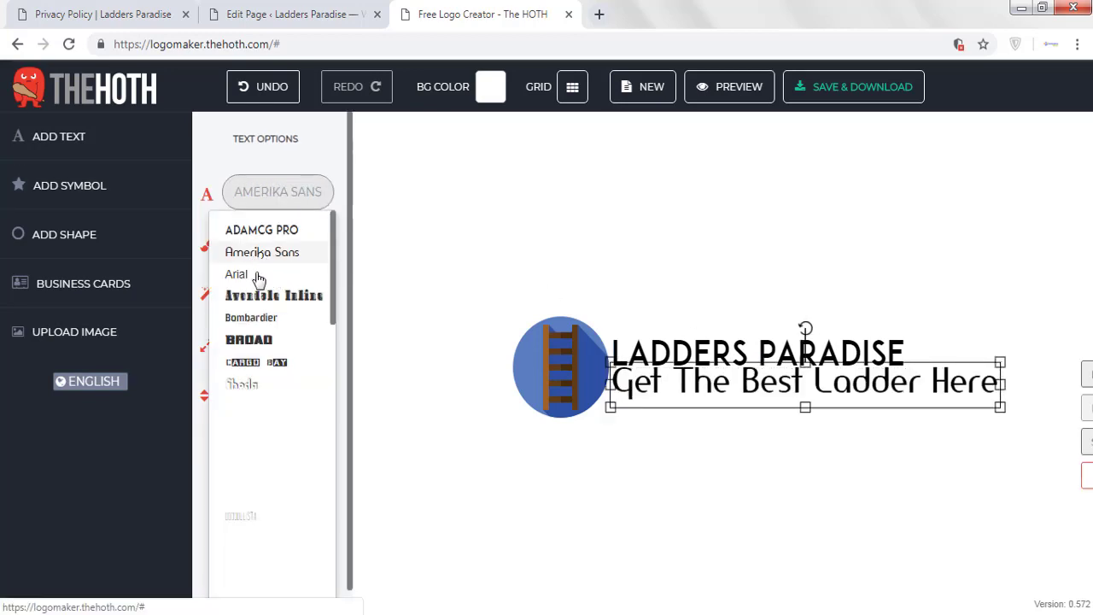
click(238, 276)
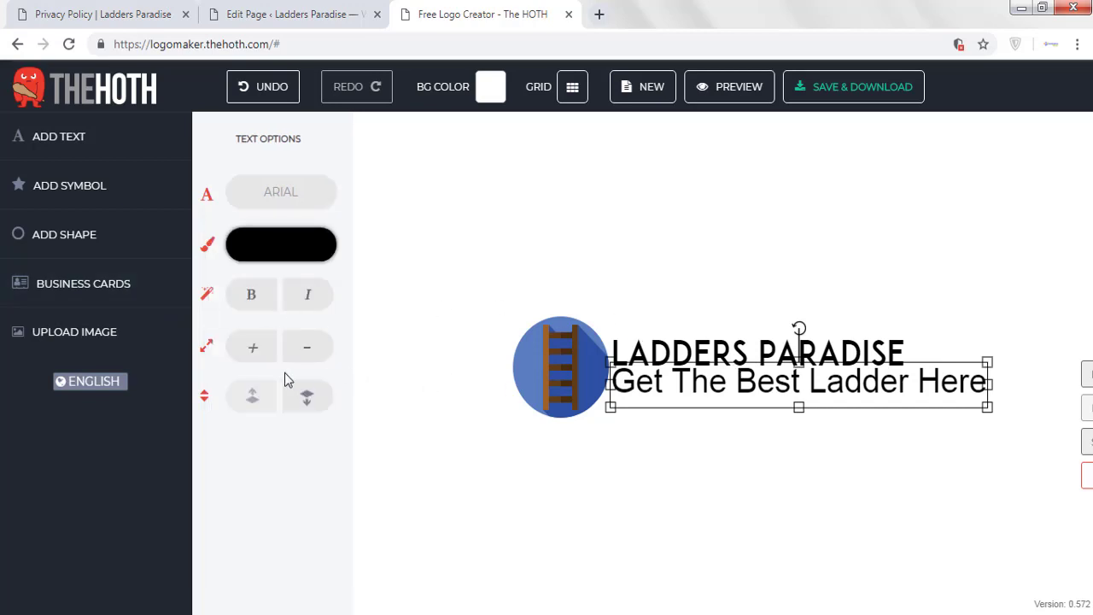
Reduce the tagline's text size by one step and realign it with the left edge of "LADDERS PARADISE"
click(312, 353)
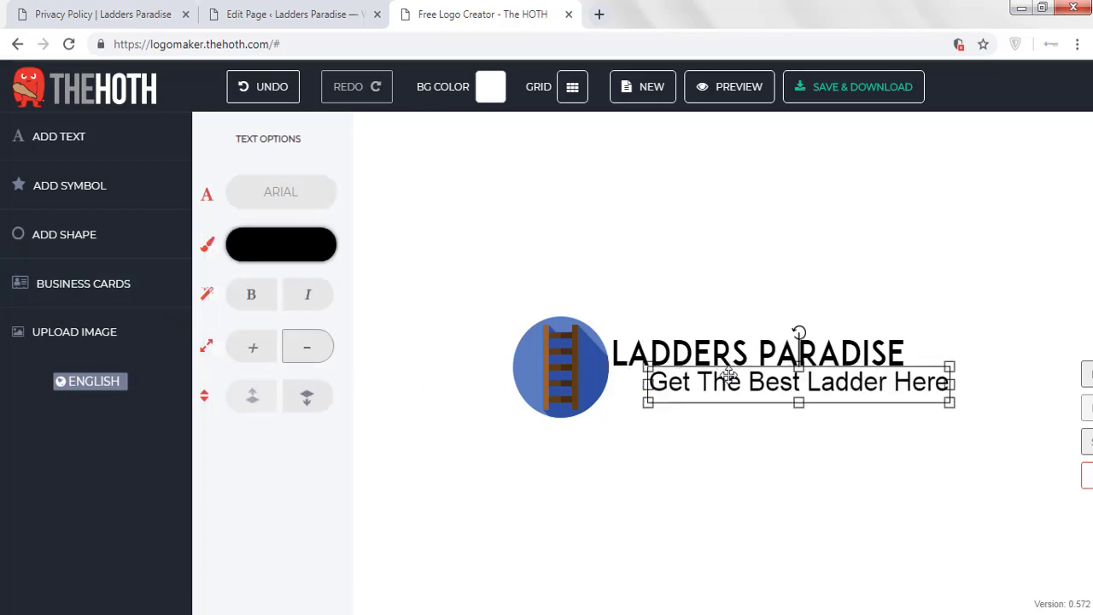
drag(728, 374, 705, 388)
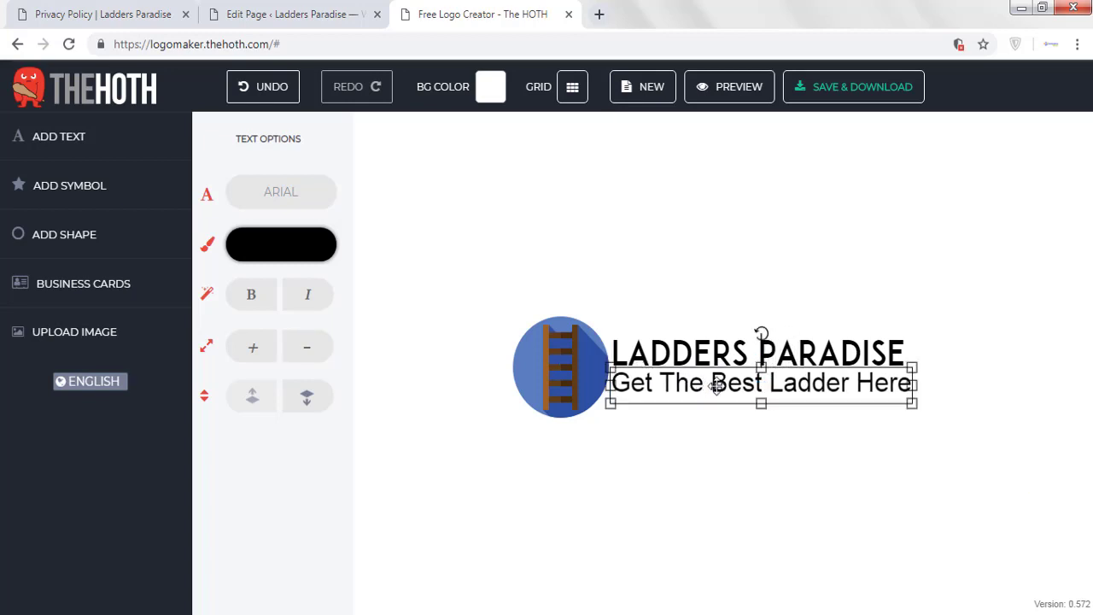
Recolor the "LADDERS PARADISE" text to orange #d96425
click(676, 353)
double_click(678, 354)
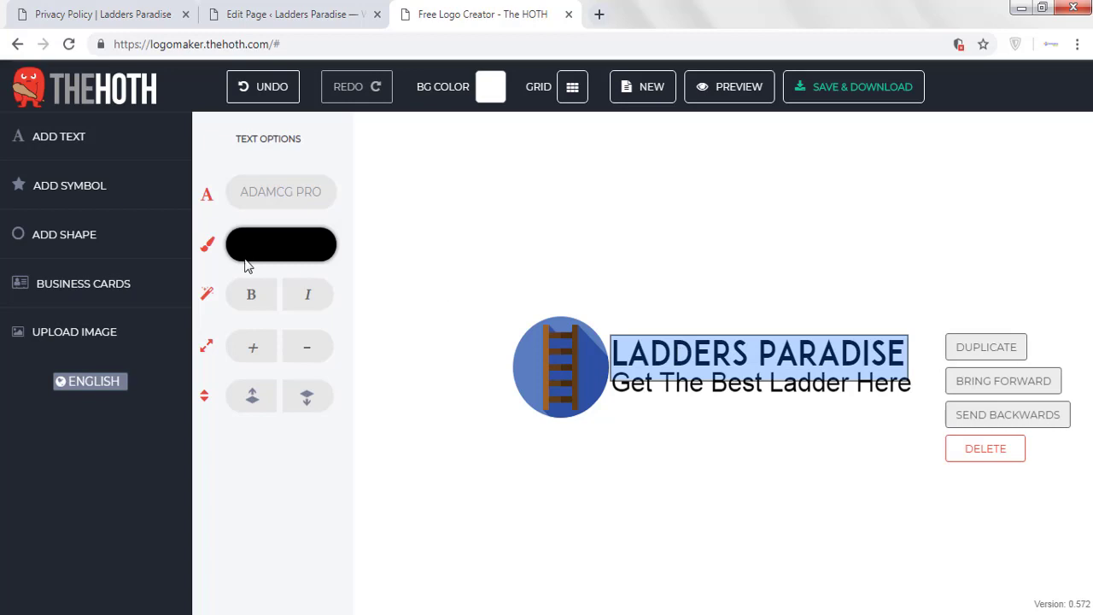
click(275, 246)
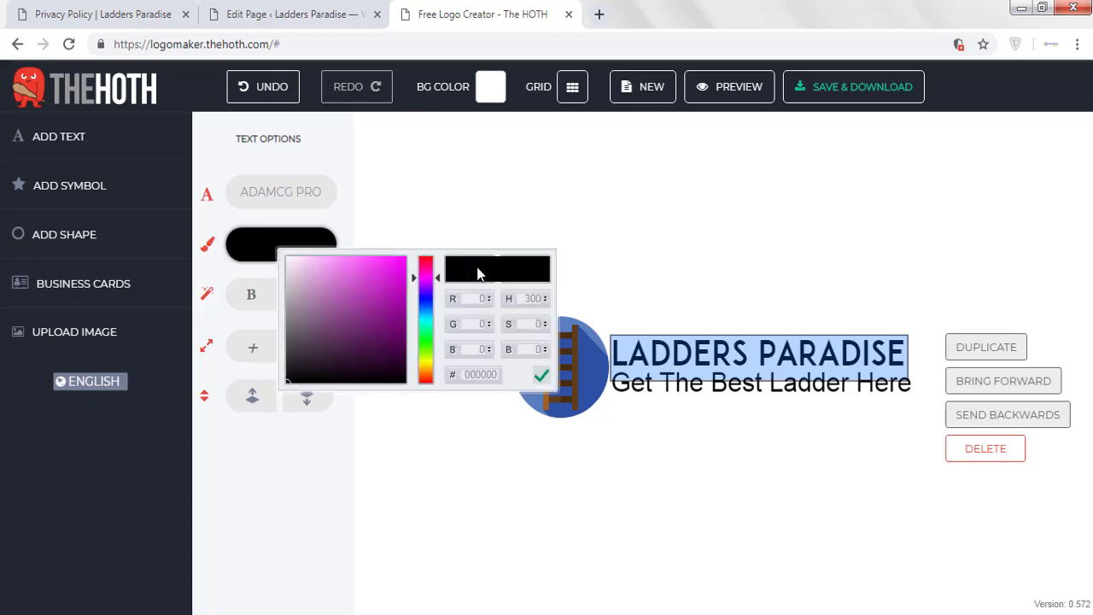
drag(436, 279, 427, 376)
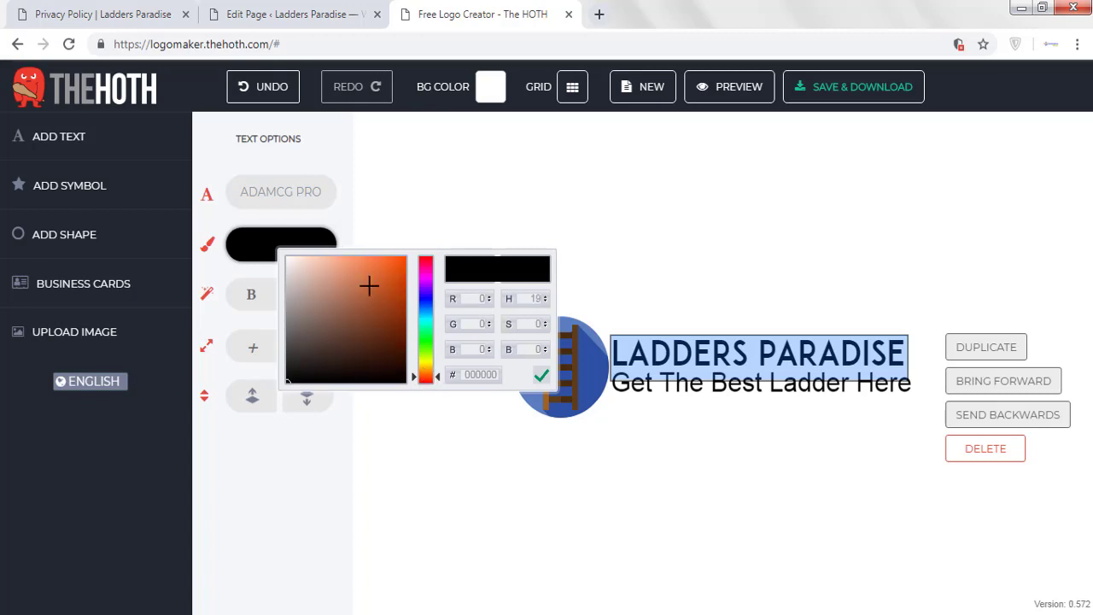
drag(369, 287, 386, 275)
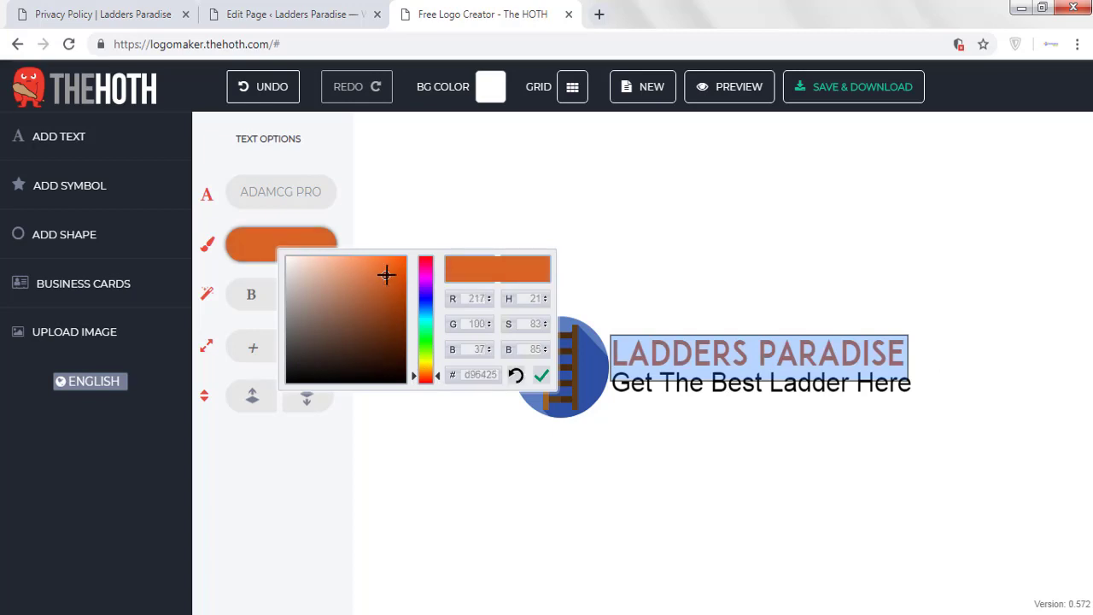
click(671, 415)
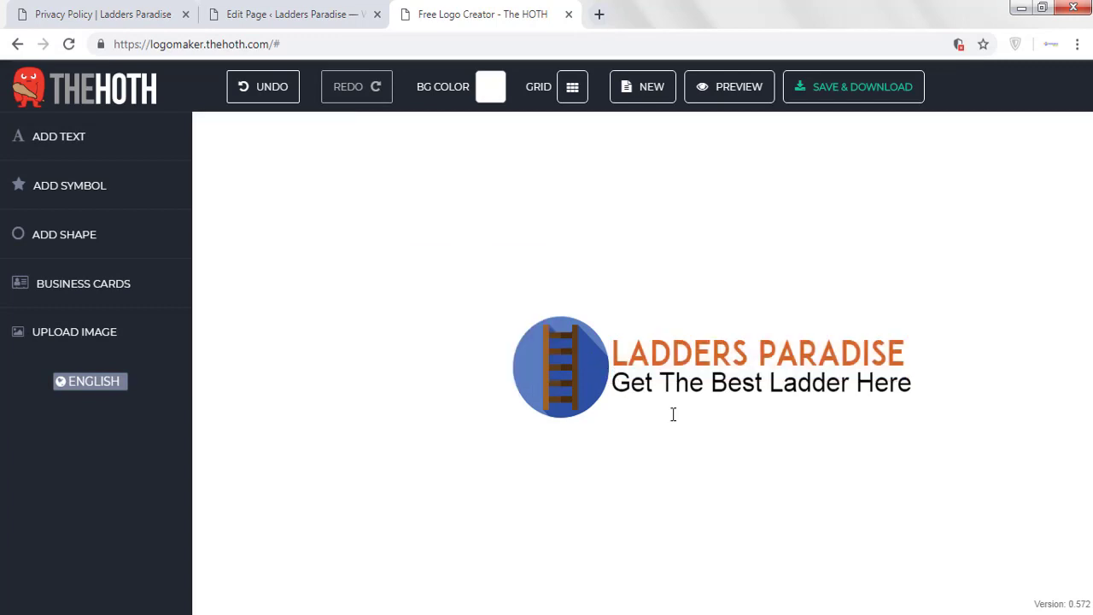
Recolor the dark blue part of the ladder symbol's circle to orange #eb741a
click(592, 359)
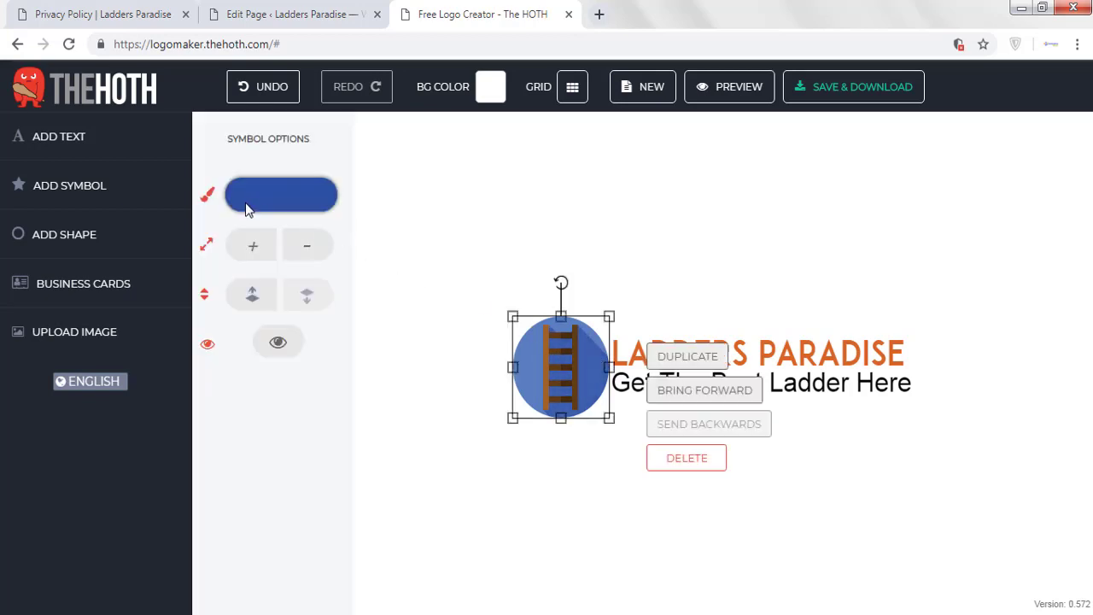
click(284, 203)
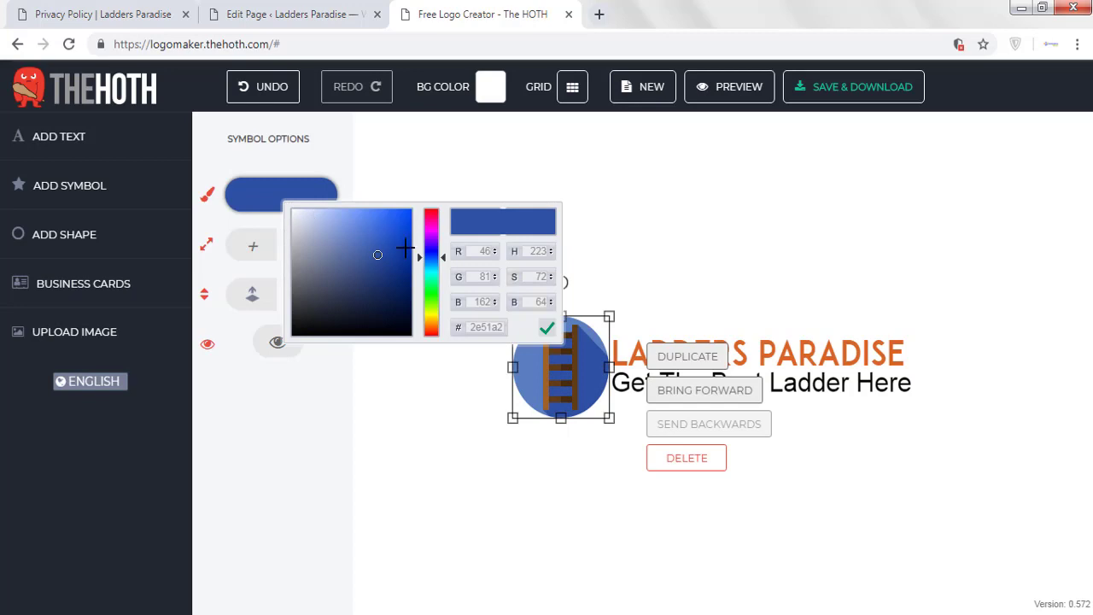
click(380, 254)
click(440, 261)
drag(441, 261, 442, 296)
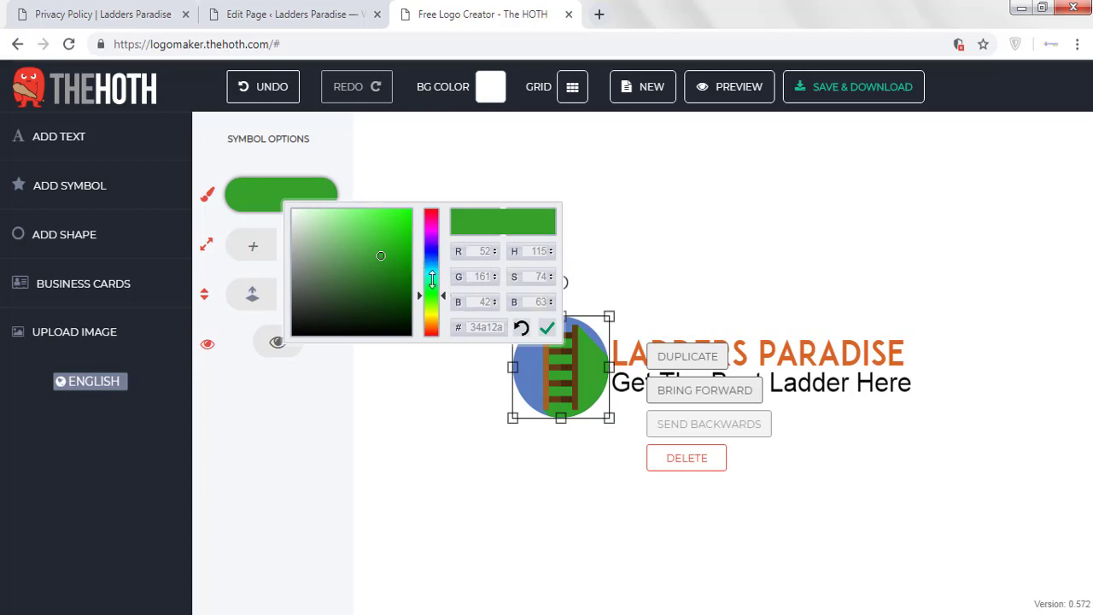
drag(444, 296, 453, 327)
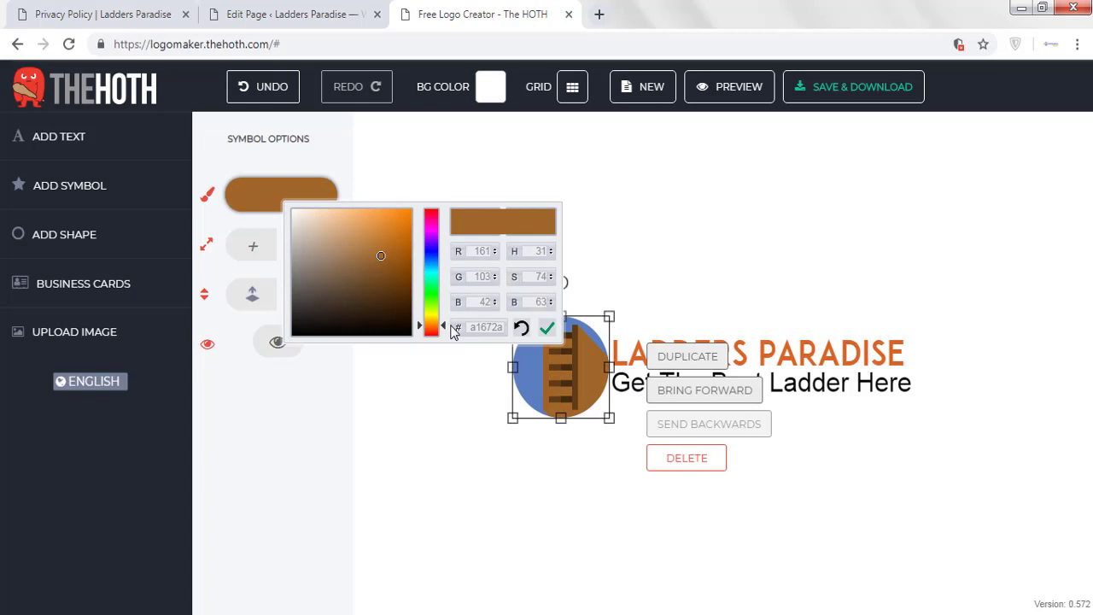
drag(450, 331, 431, 319)
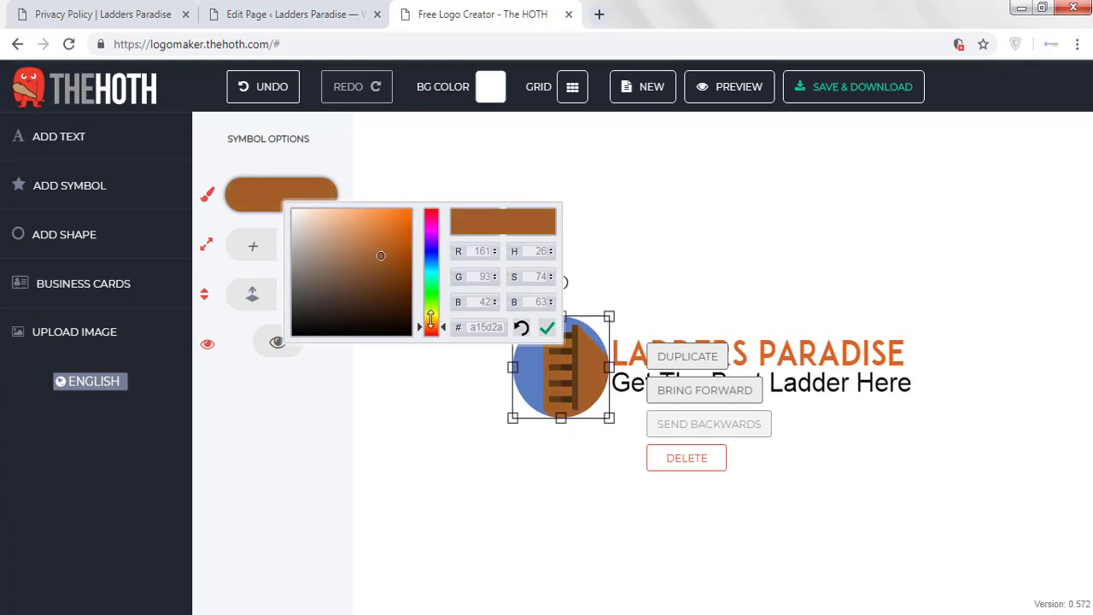
mouse_move(379, 255)
mouse_down()
mouse_move(383, 217)
mouse_move(398, 218)
mouse_up()
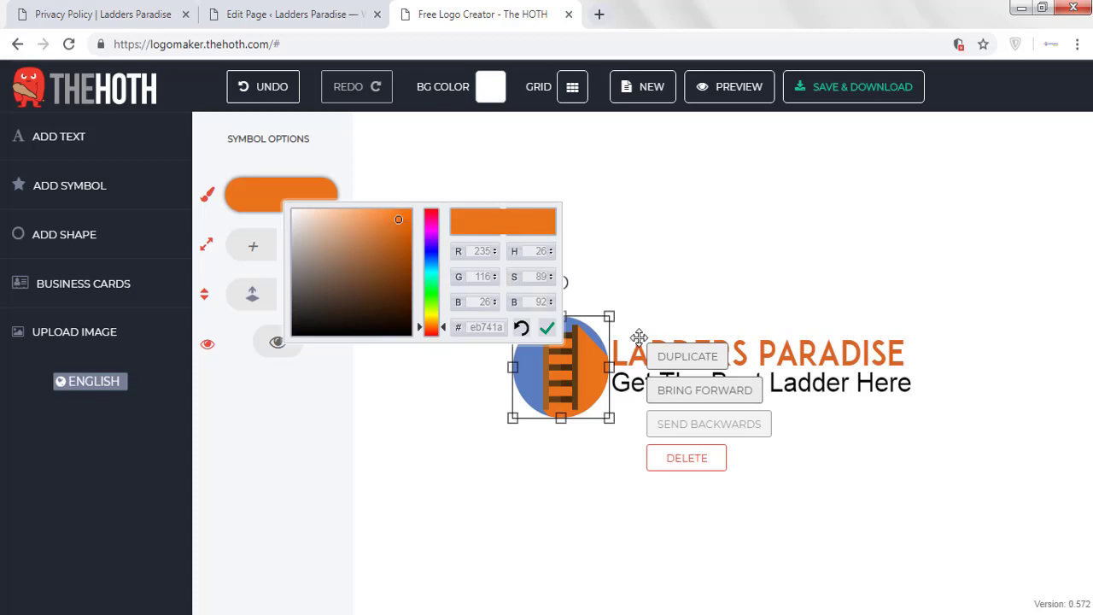
Recolor the light blue part of the ladder symbol's circle to an orange of about #e3820c
click(538, 370)
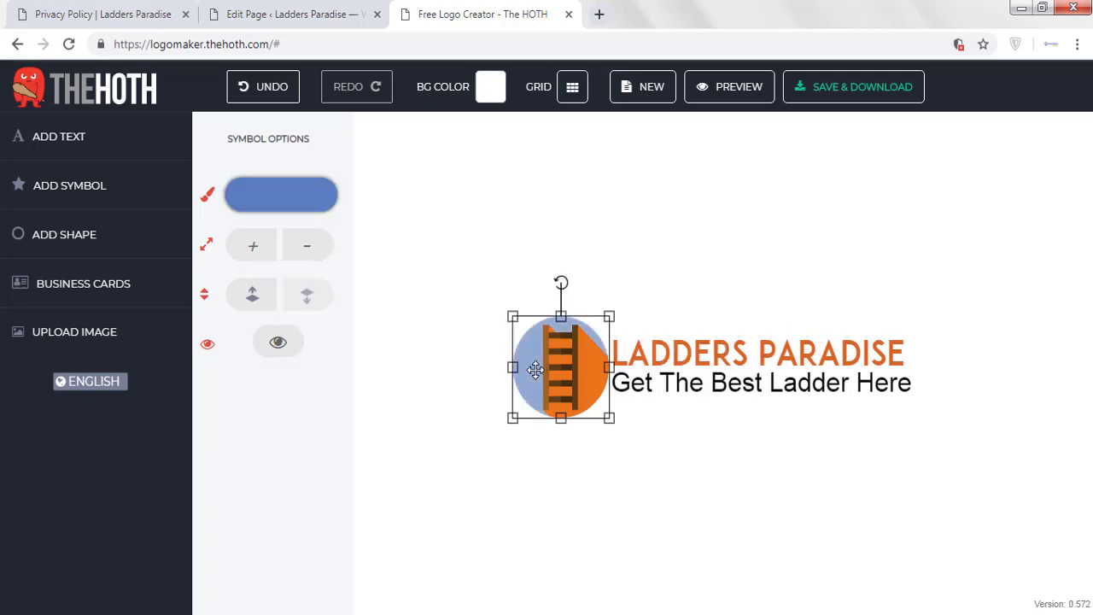
click(291, 195)
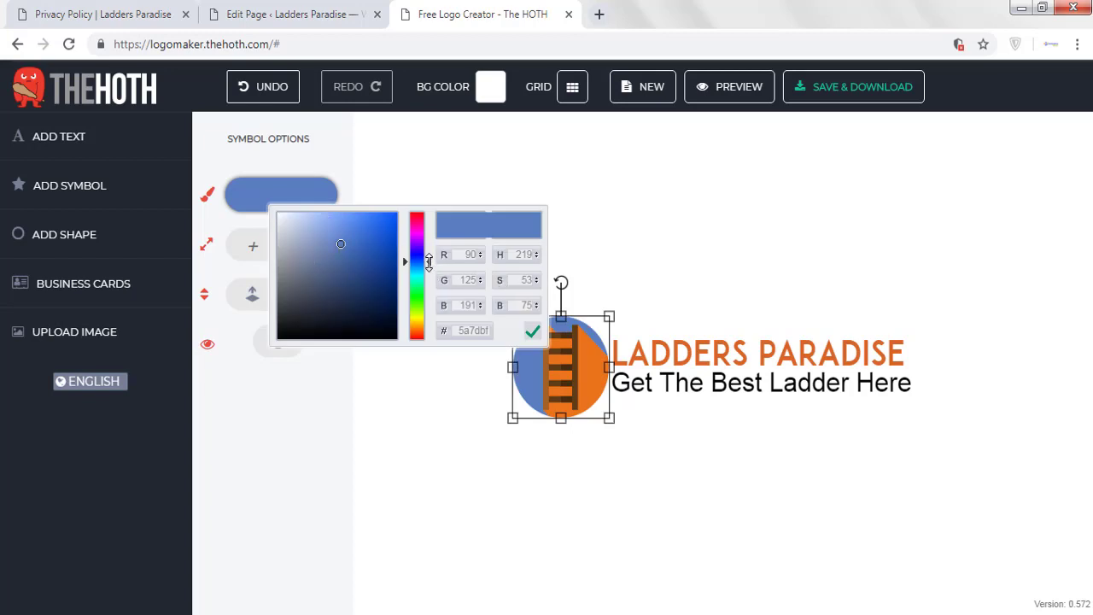
drag(429, 261, 437, 334)
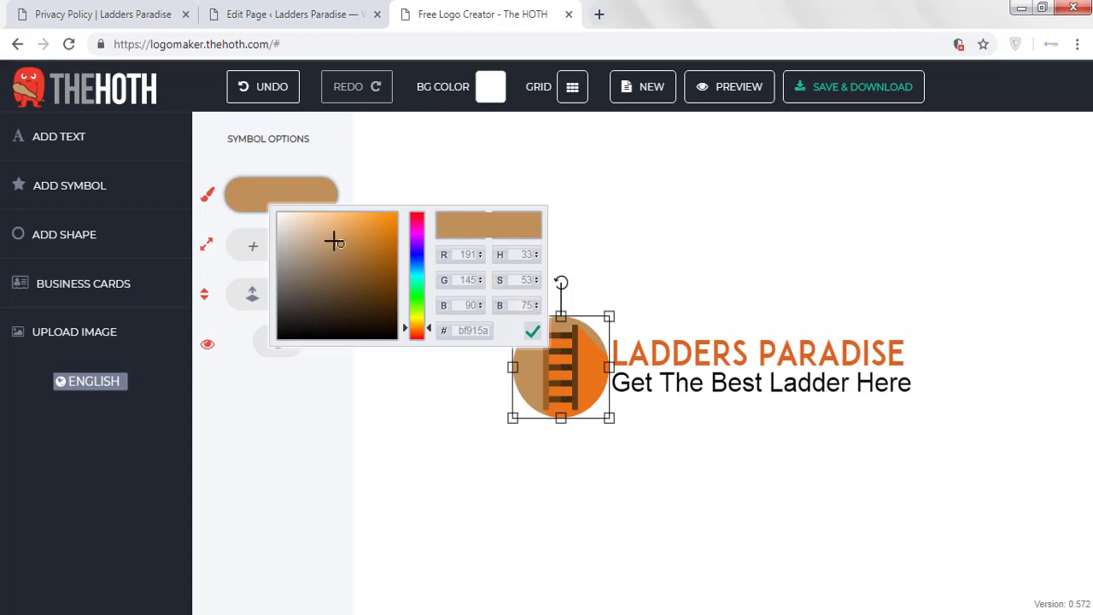
drag(339, 243, 391, 225)
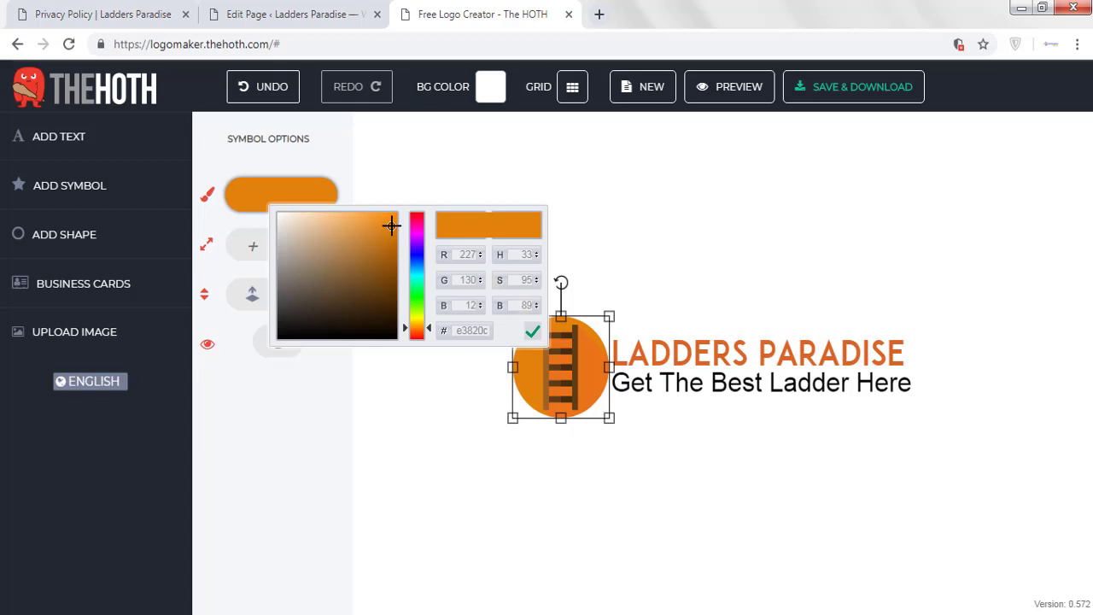
drag(391, 225, 391, 227)
click(861, 283)
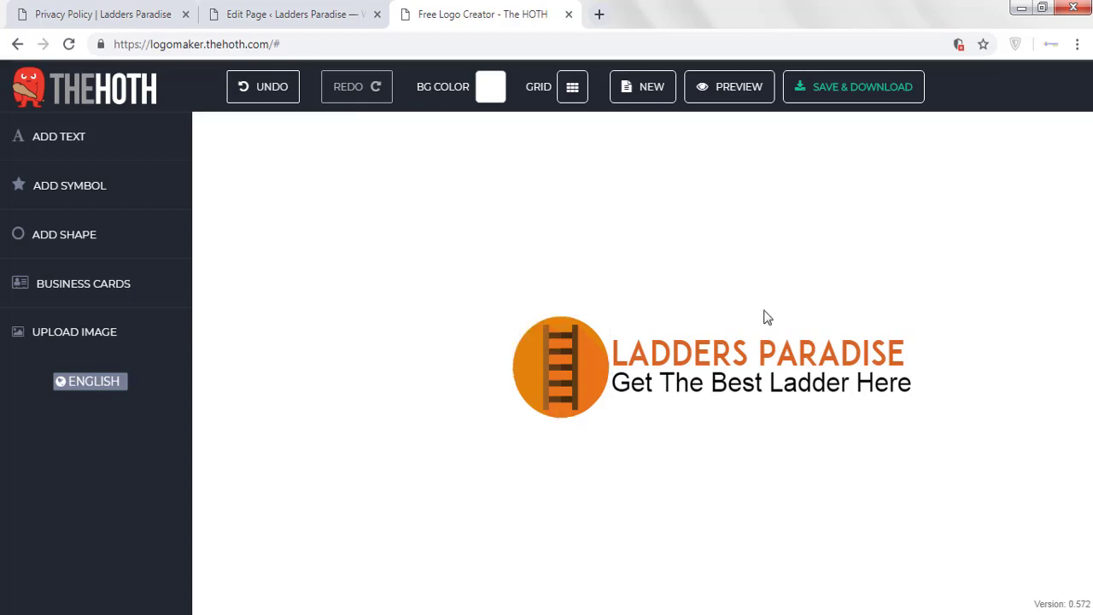
Narrow the tagline slightly to match the width of "LADDERS PARADISE" and add "!" at its end
click(697, 386)
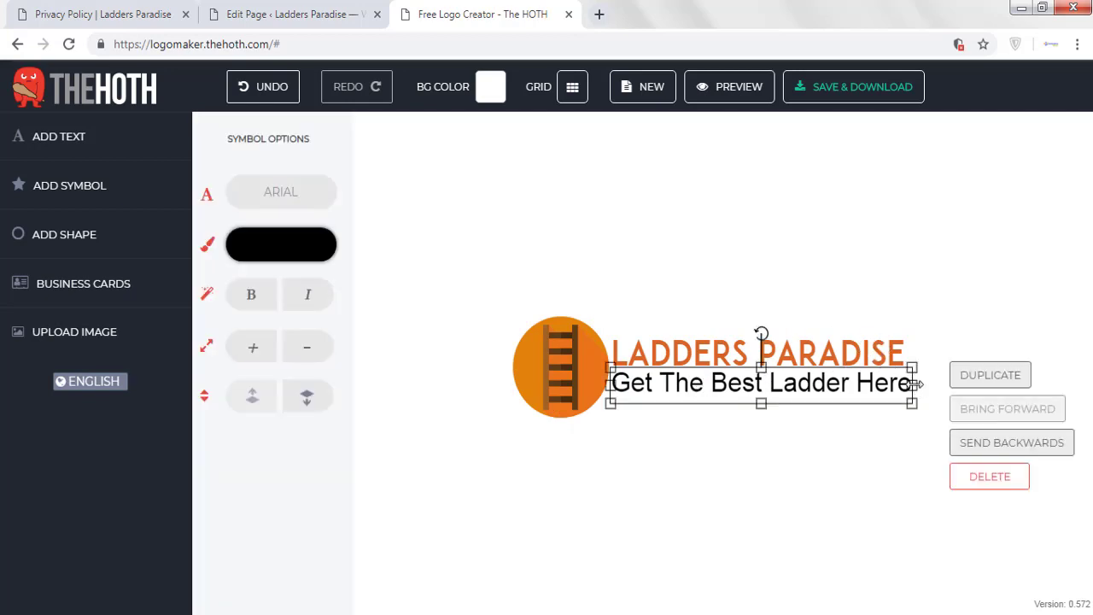
drag(917, 384, 909, 383)
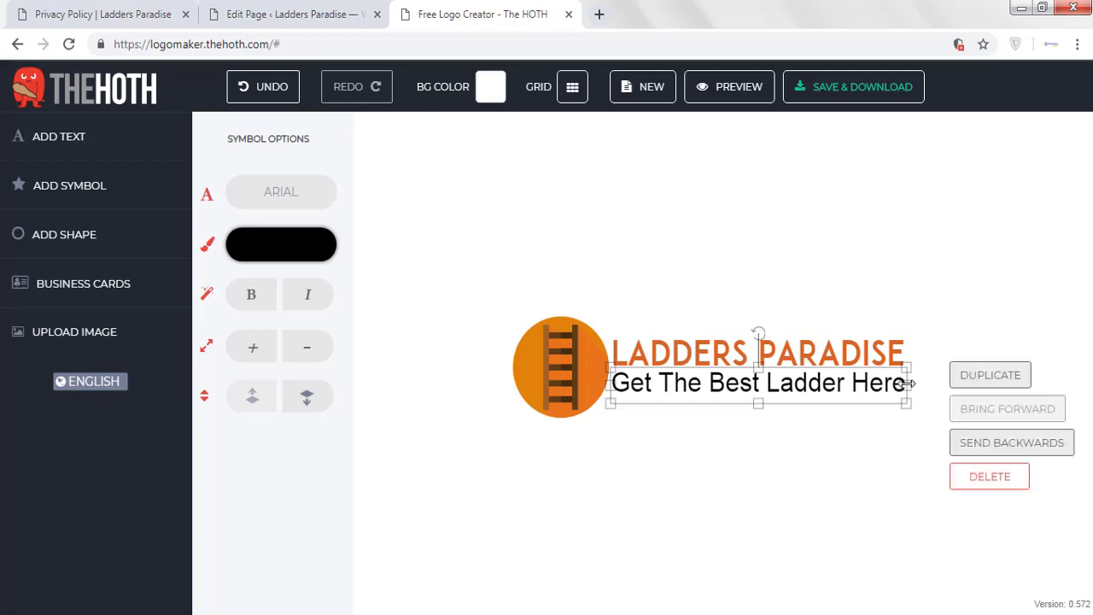
click(893, 383)
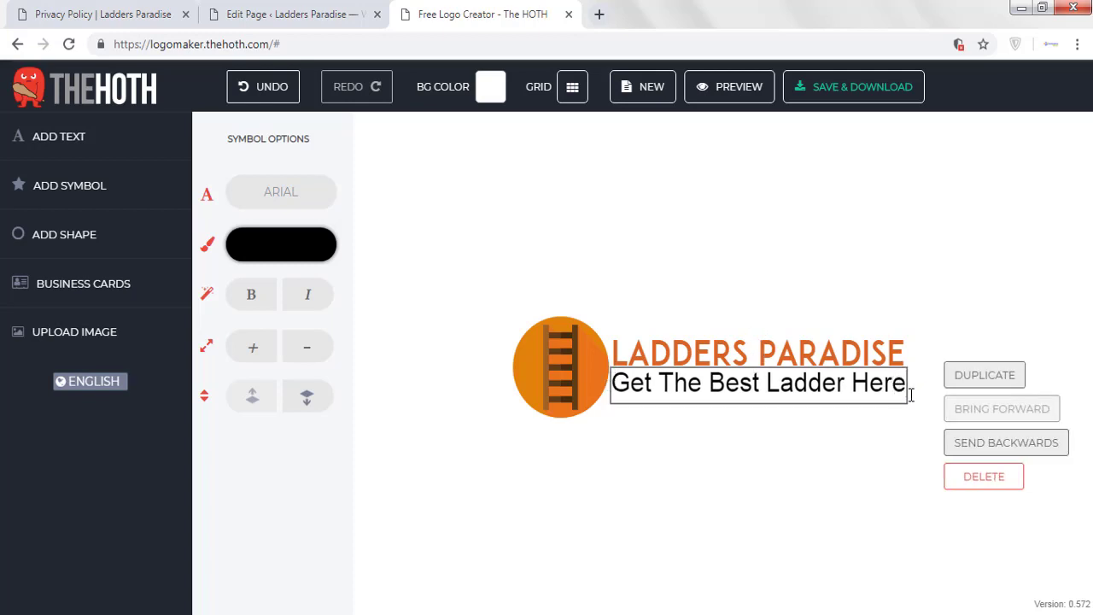
text(!)
click(861, 438)
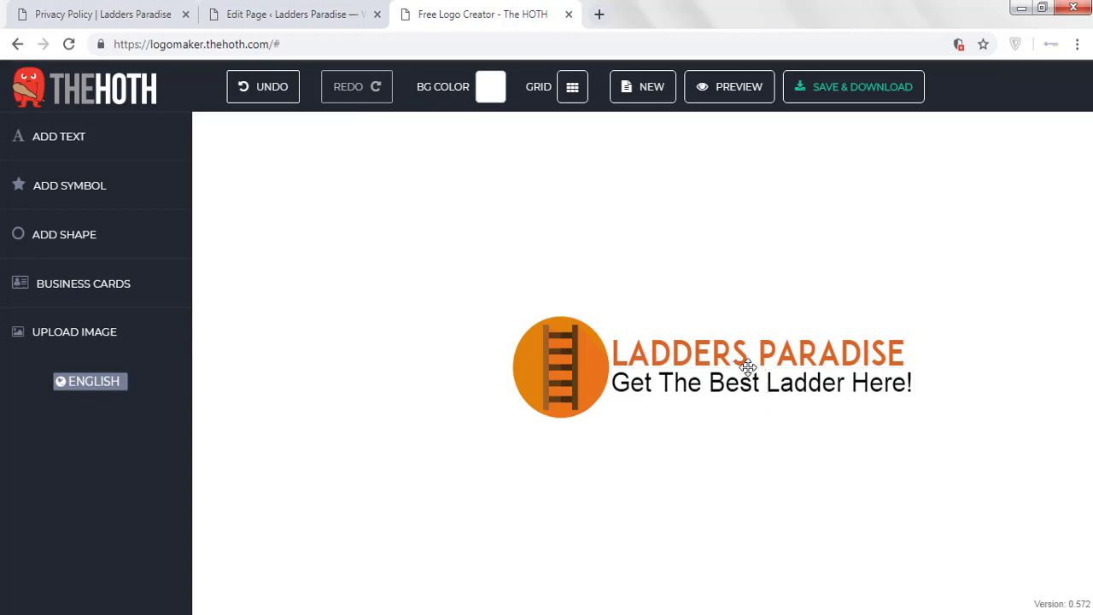
Browse the available shapes and the symbols in the Tools category
click(59, 244)
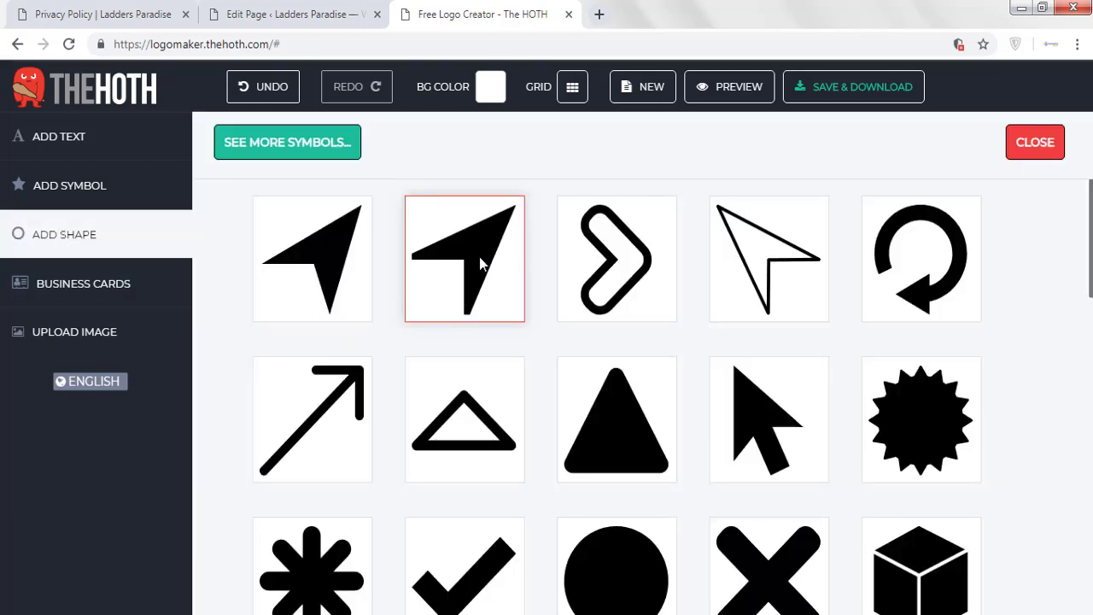
scroll(859, 310, down, 12)
scroll(858, 310, down, 10)
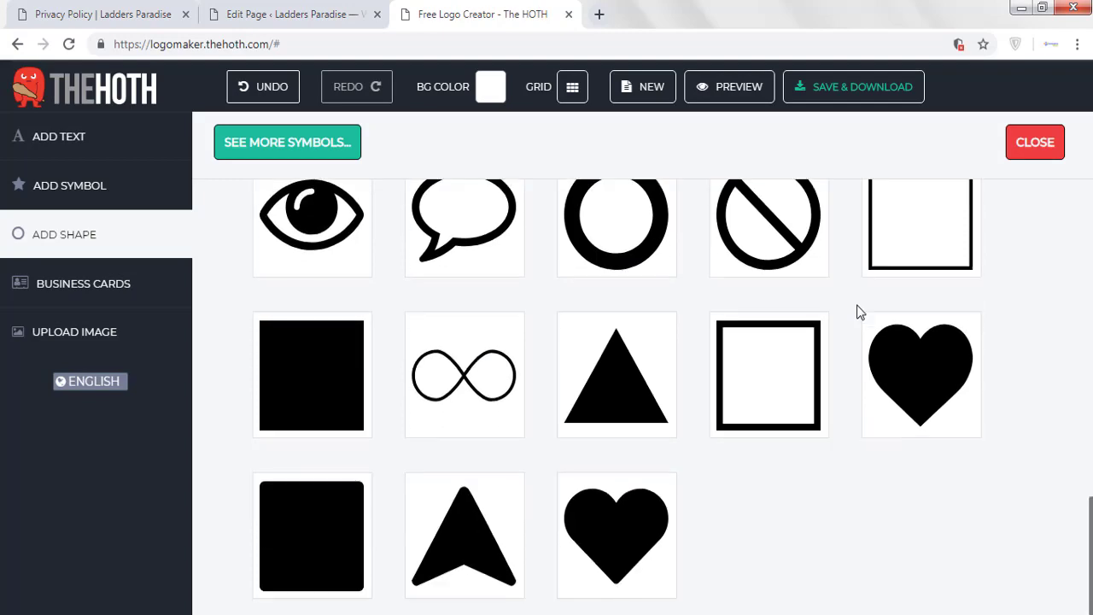
click(72, 184)
scroll(793, 293, down, 15)
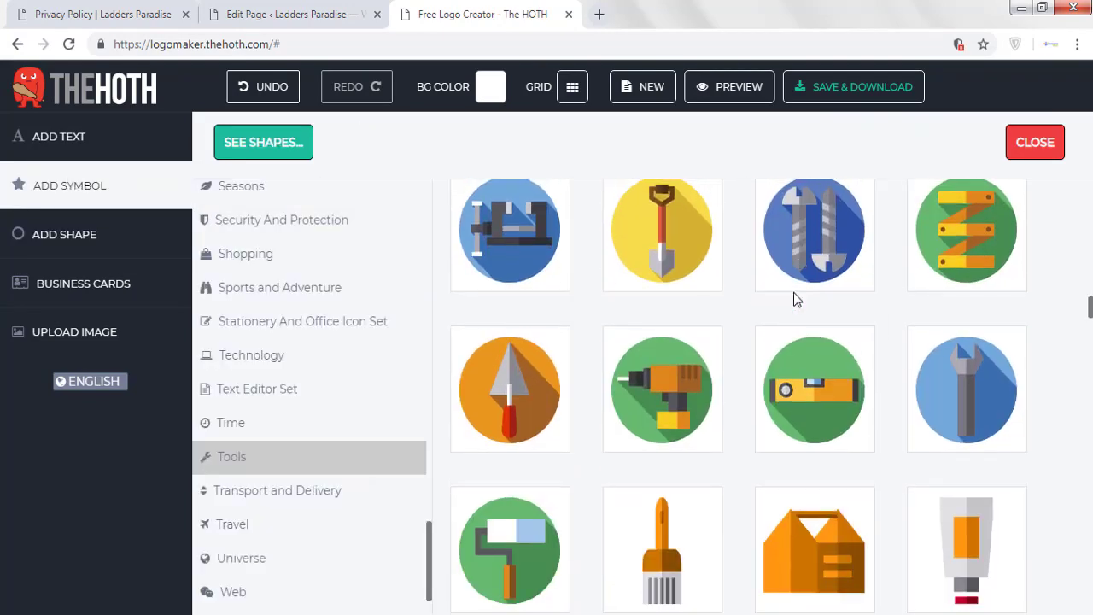
scroll(793, 293, down, 15)
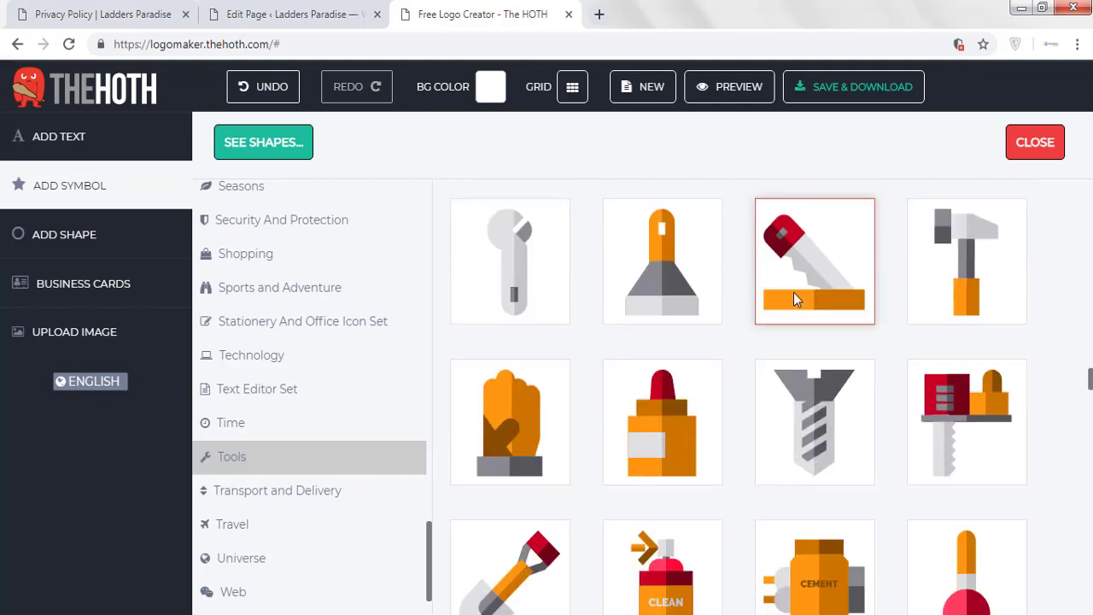
scroll(791, 298, down, 15)
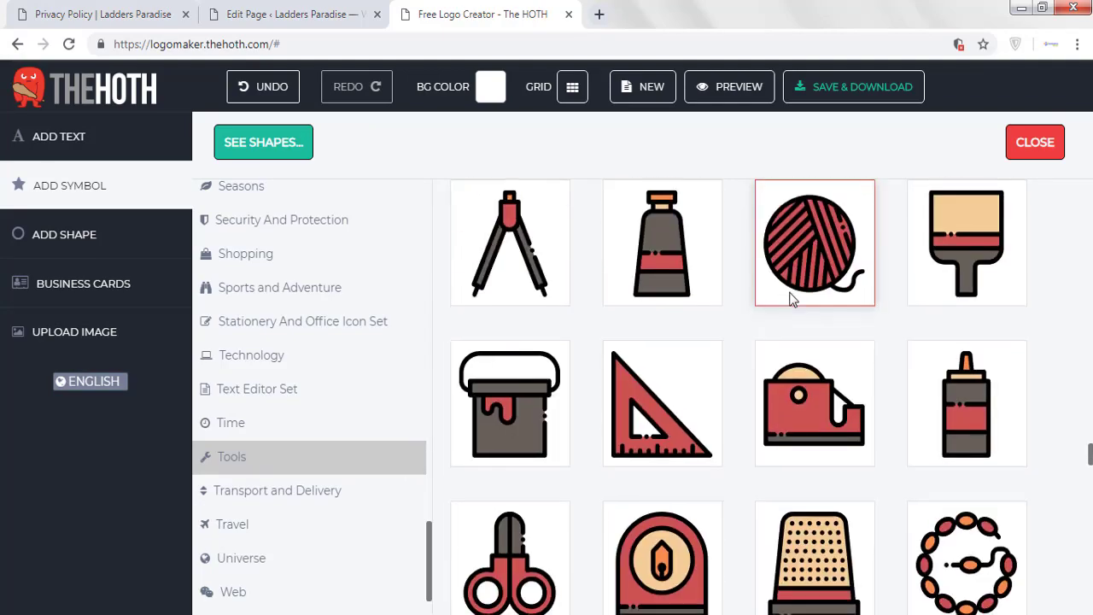
scroll(791, 299, down, 10)
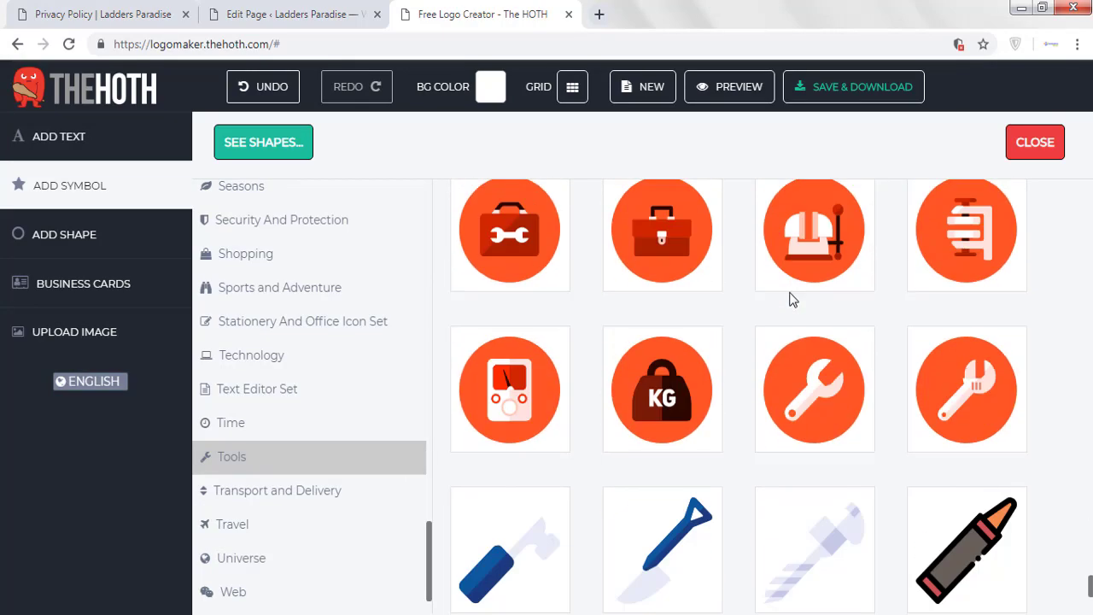
scroll(789, 299, up, 15)
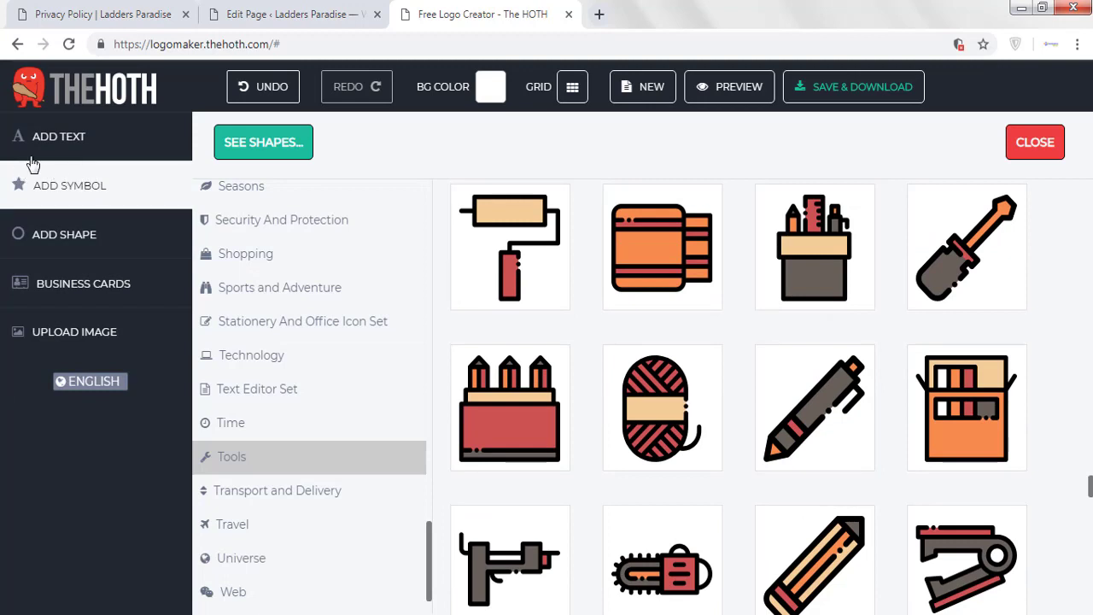
click(73, 140)
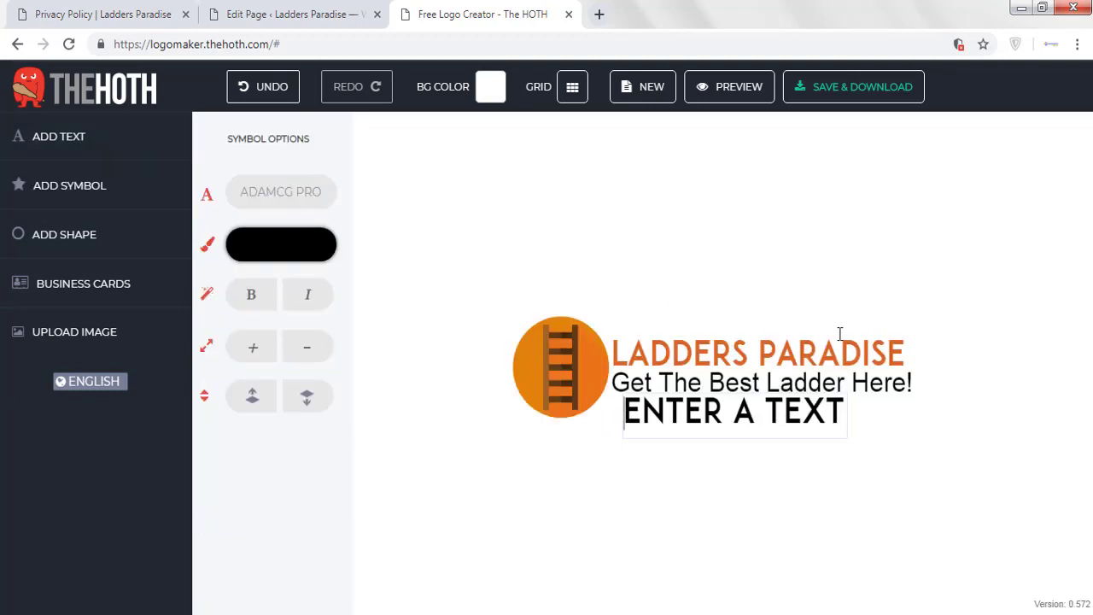
click(755, 420)
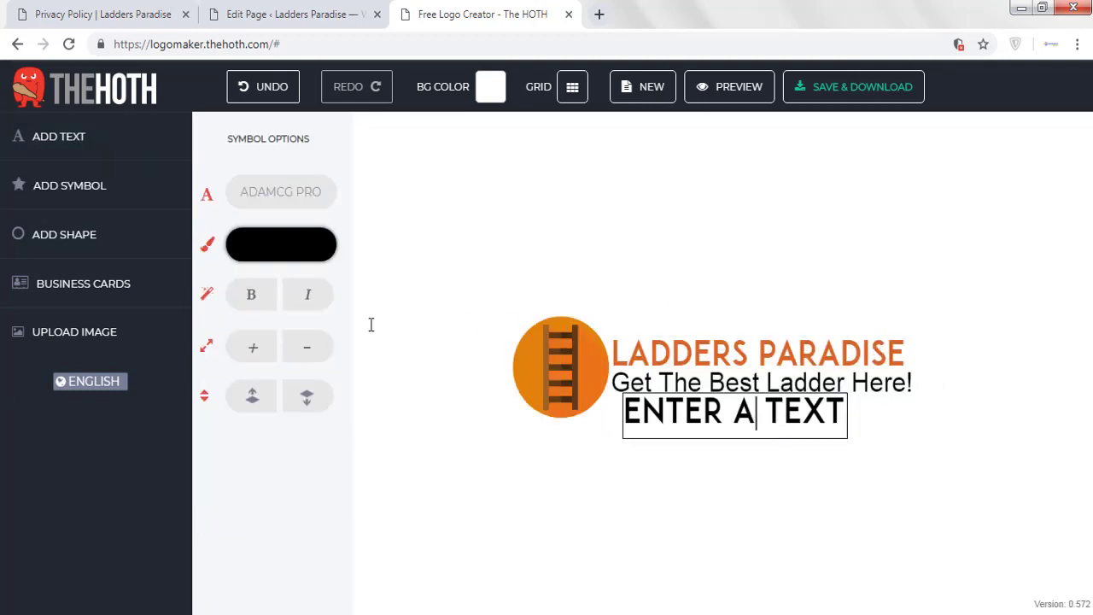
triple_click(784, 413)
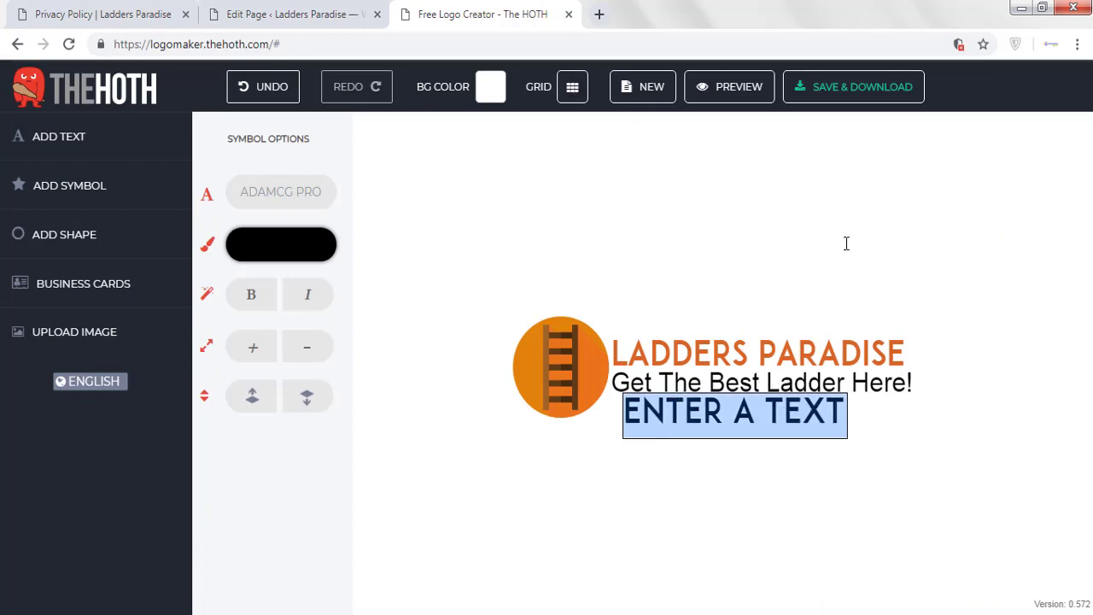
key(BackSpace)
click(1056, 397)
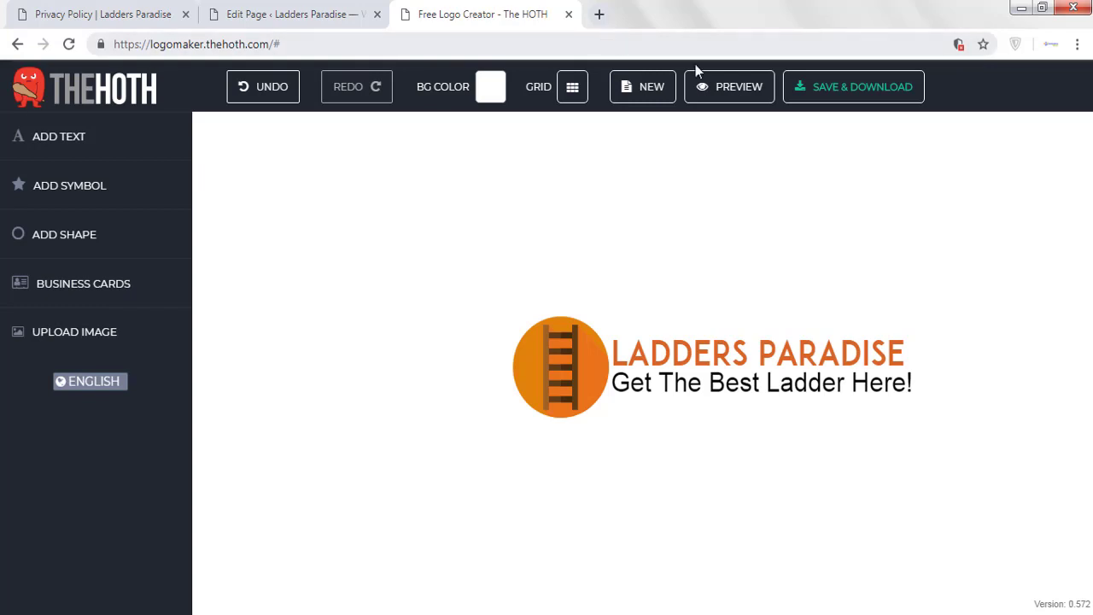
Save the finished logo project and have it sent to the owner's e-mail address
click(828, 89)
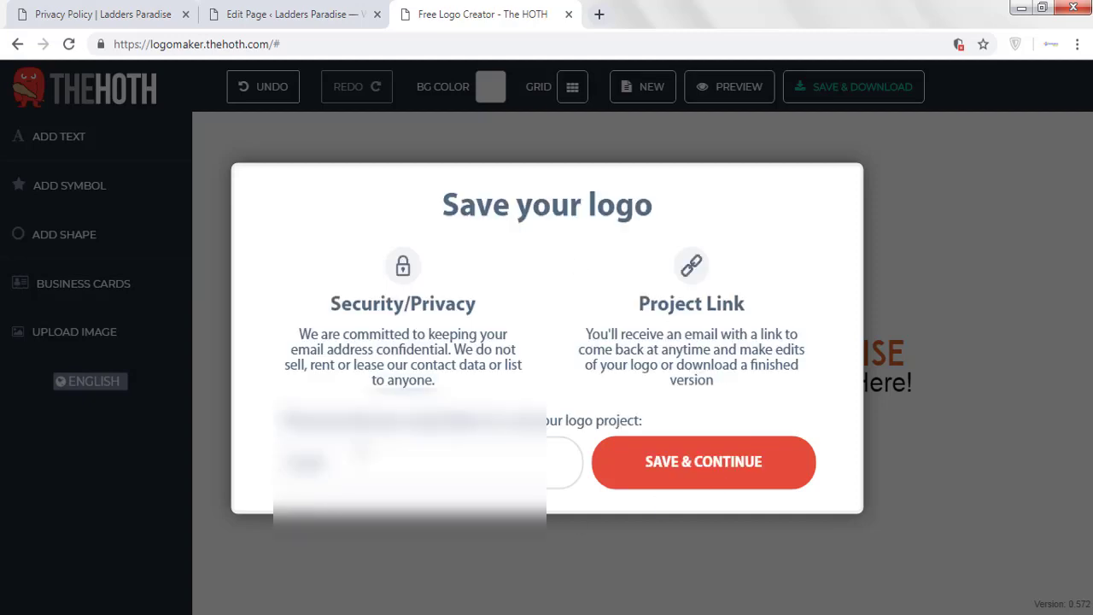
click(362, 452)
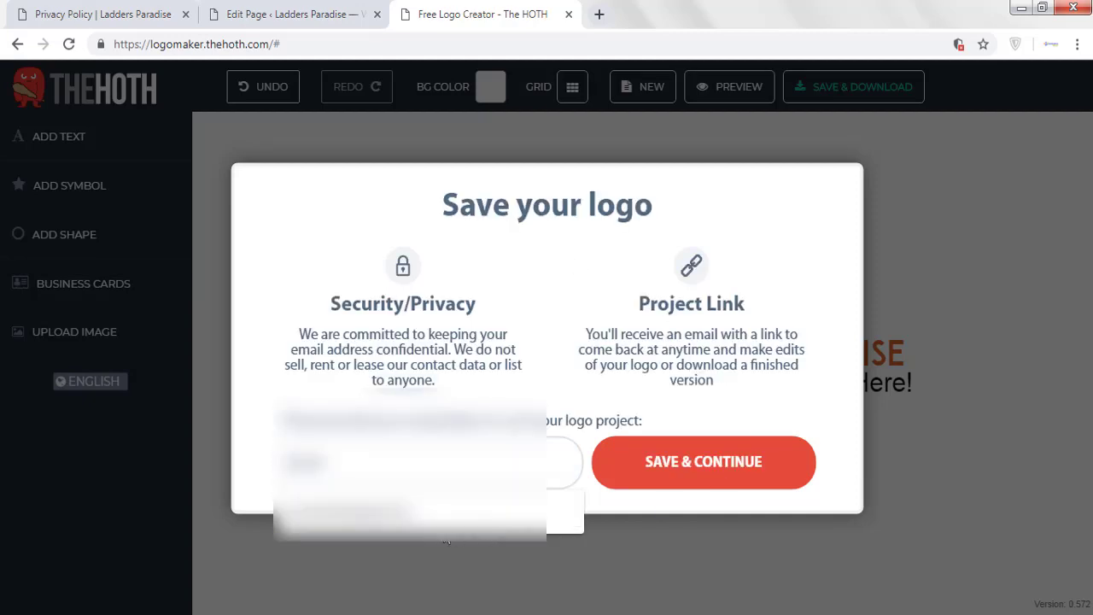
click(341, 519)
click(698, 468)
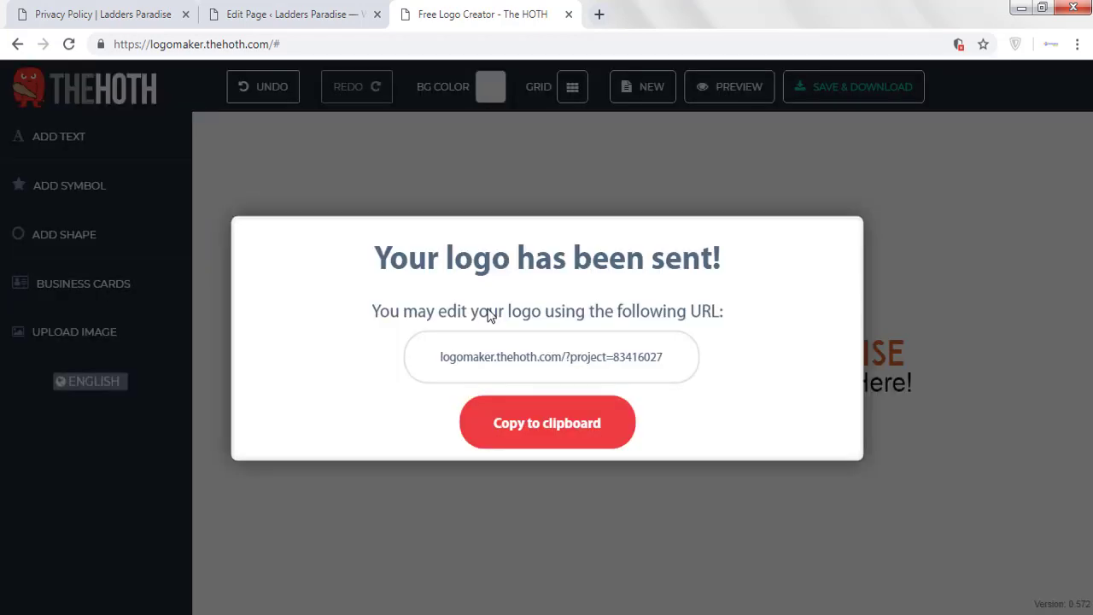
Switch to Gmail in a new tab and download premiumlogo.zip from the newest The HOTH Free Logo Maker message
click(599, 14)
text(gmail.com)
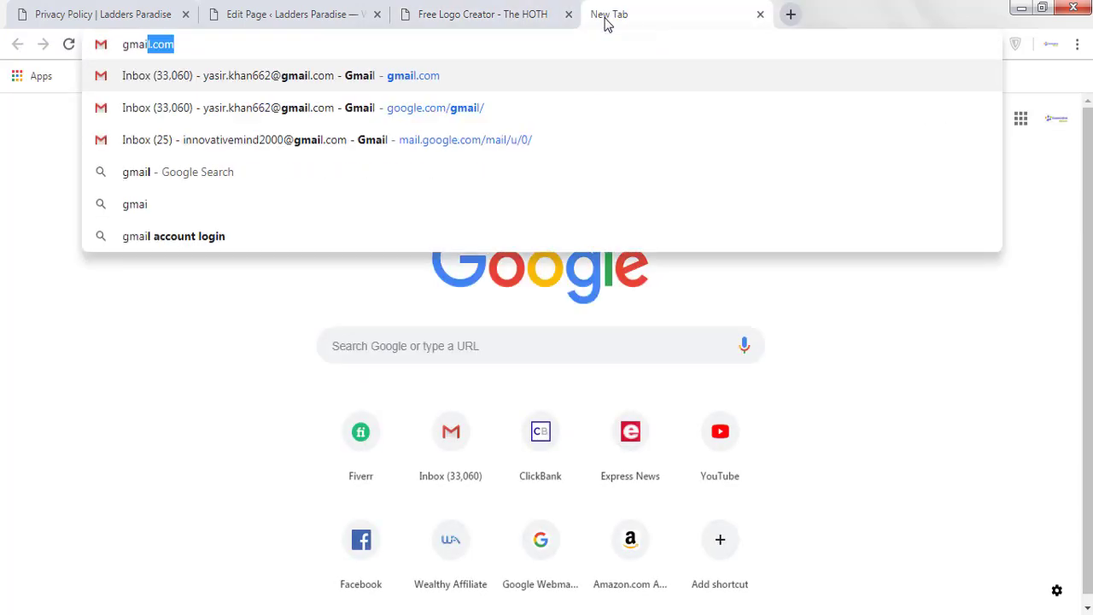
key(Return)
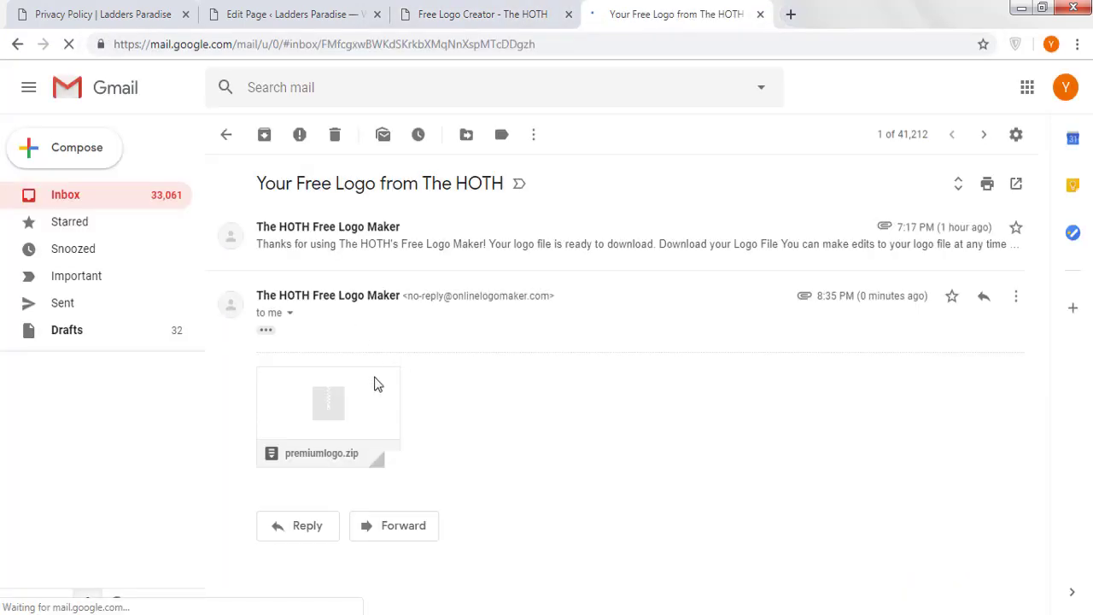
mouse_move(264, 427)
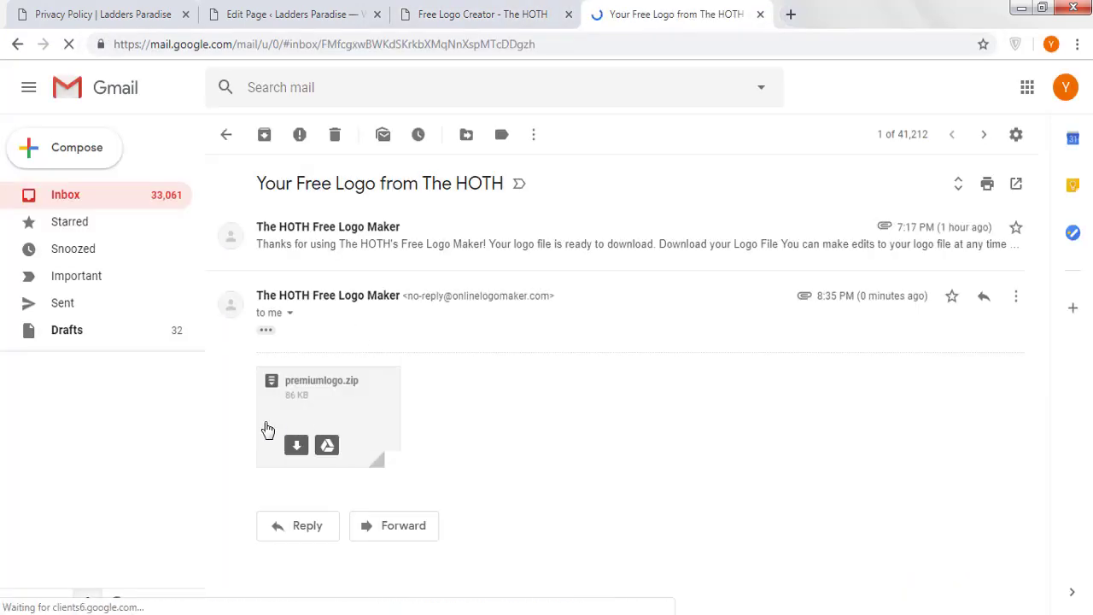
click(296, 446)
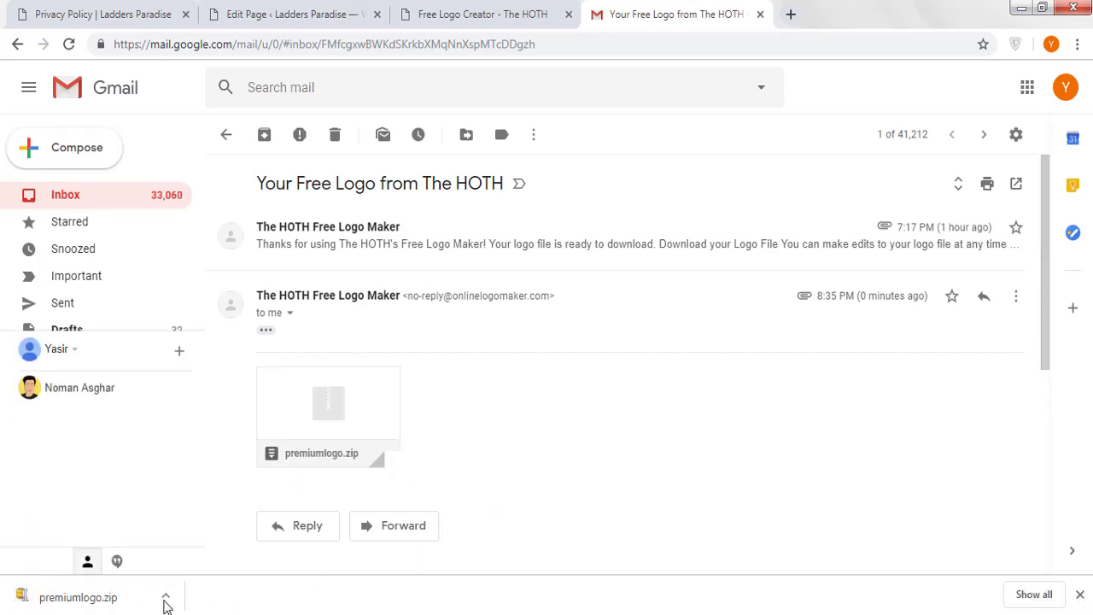
click(164, 595)
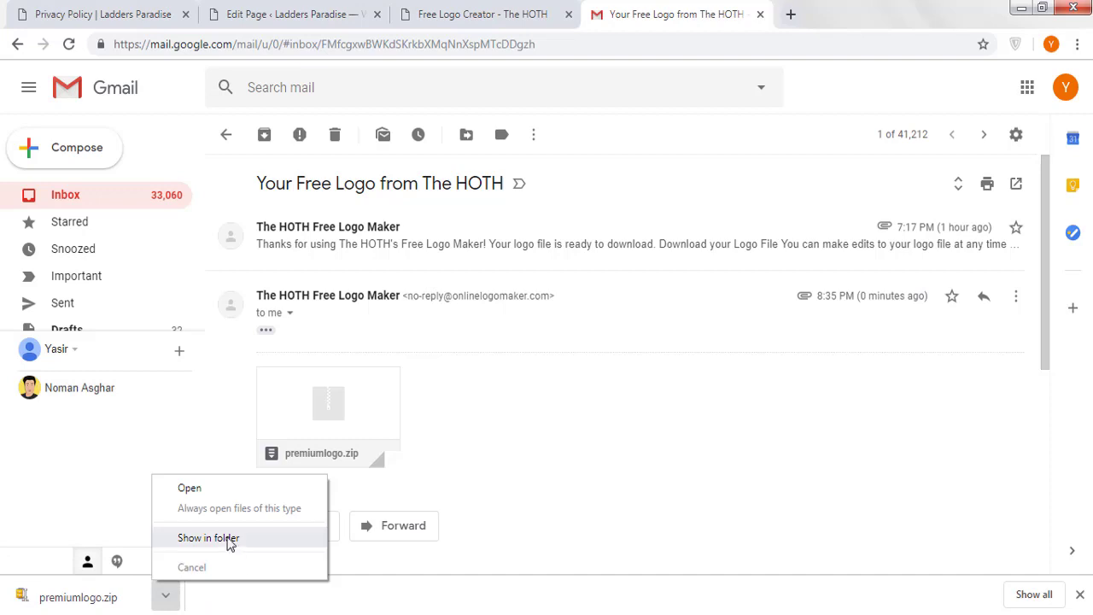
Switch to the Ladders Paradise WordPress admin and open the Branding settings of the Omega theme's customizer
click(85, 14)
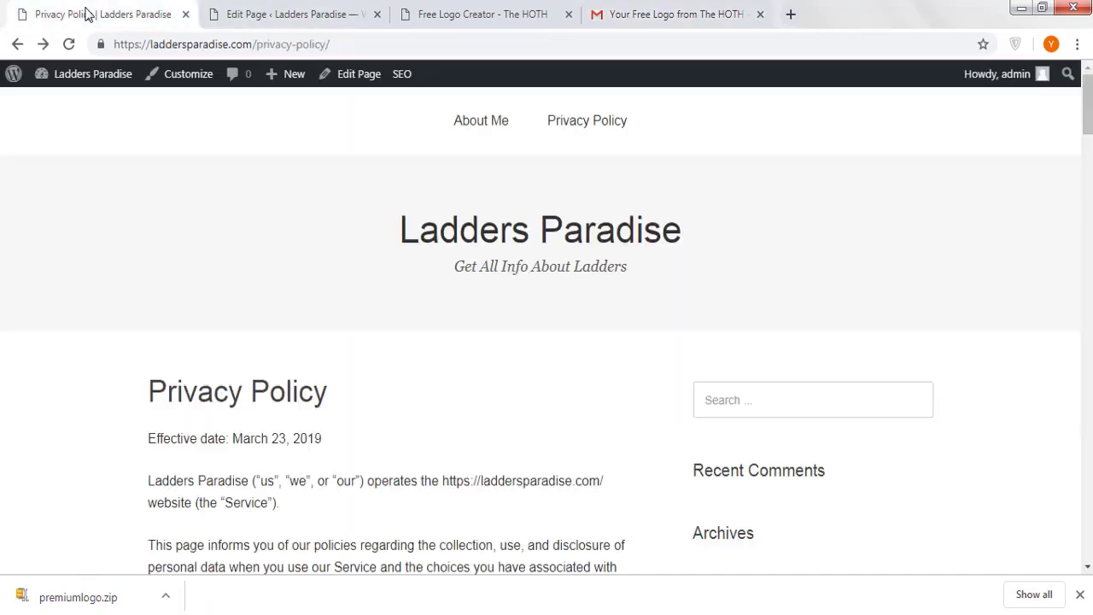
click(262, 17)
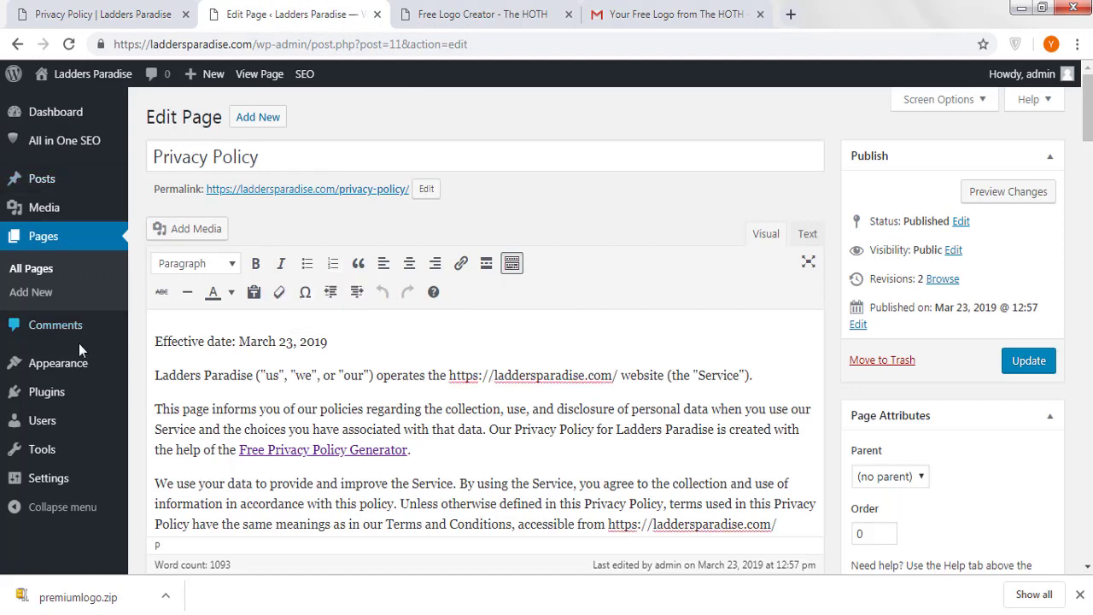
mouse_move(51, 368)
click(184, 400)
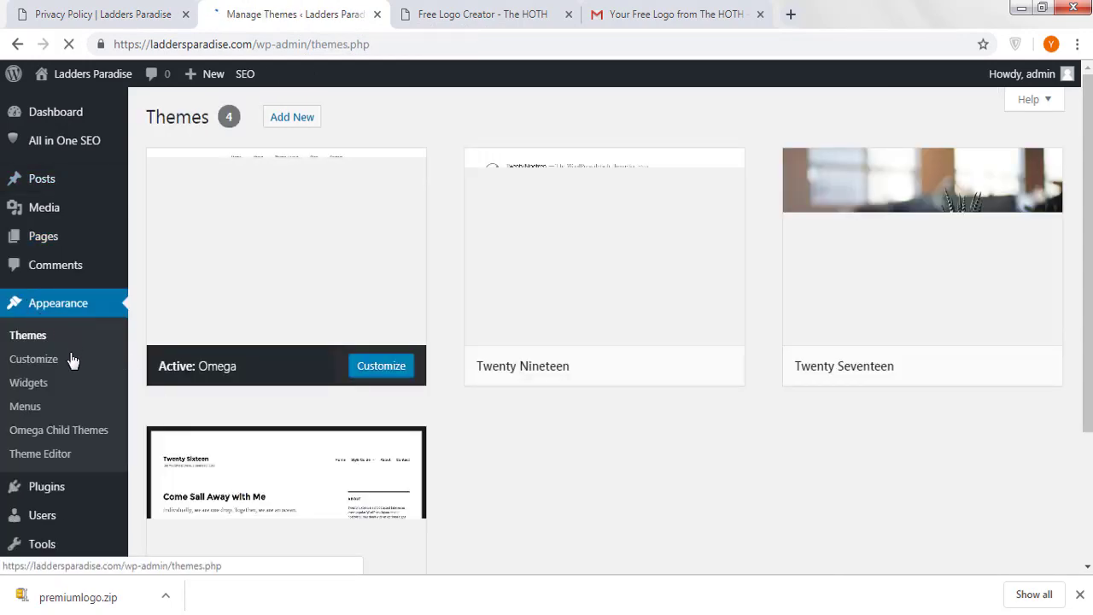
click(41, 363)
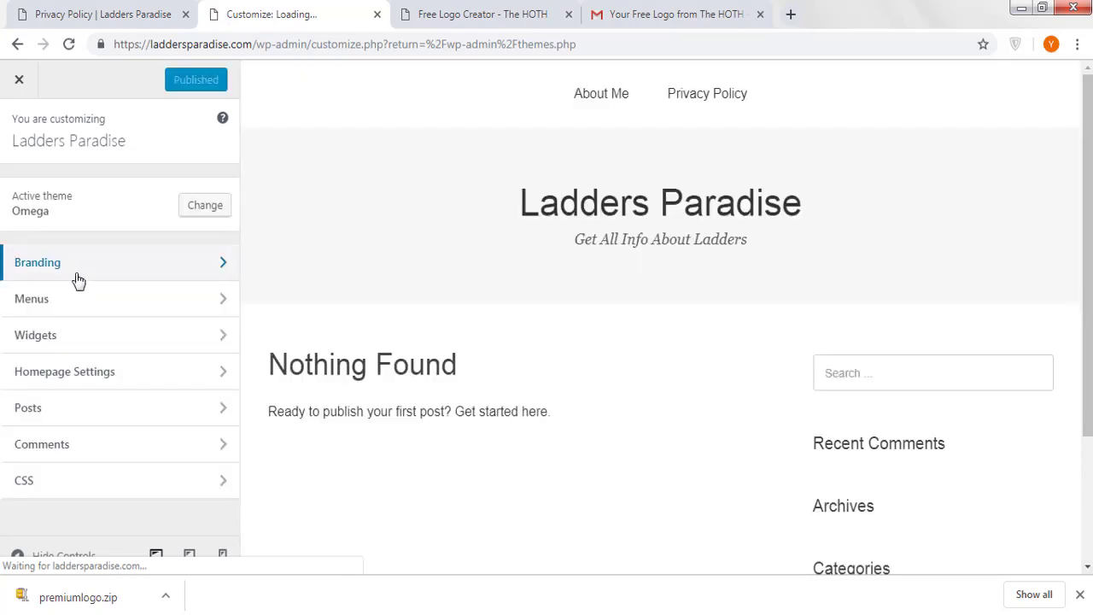
click(214, 274)
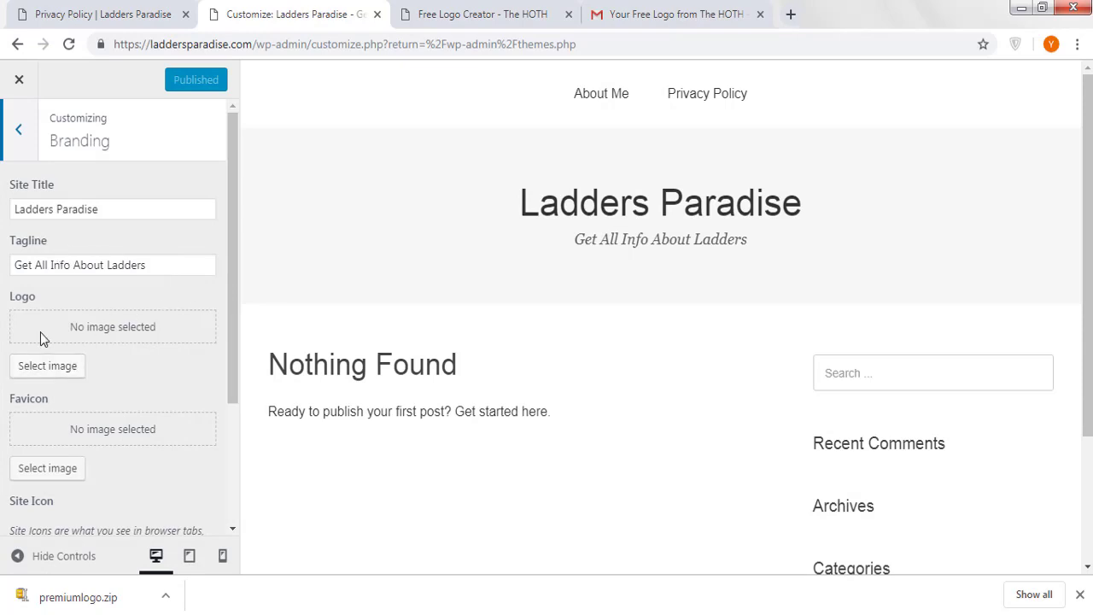
click(64, 372)
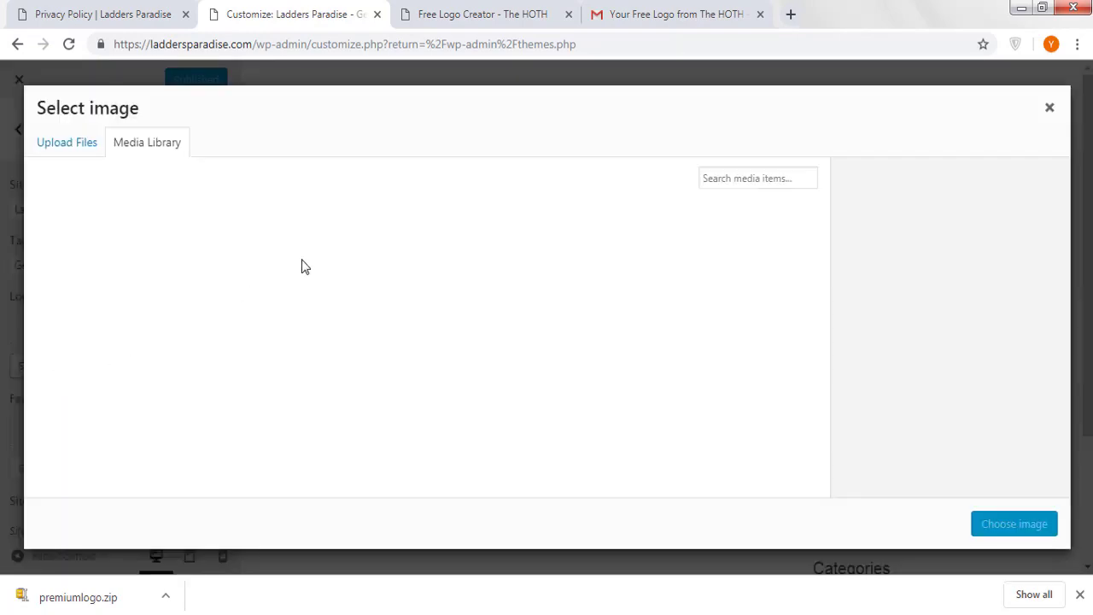
click(59, 147)
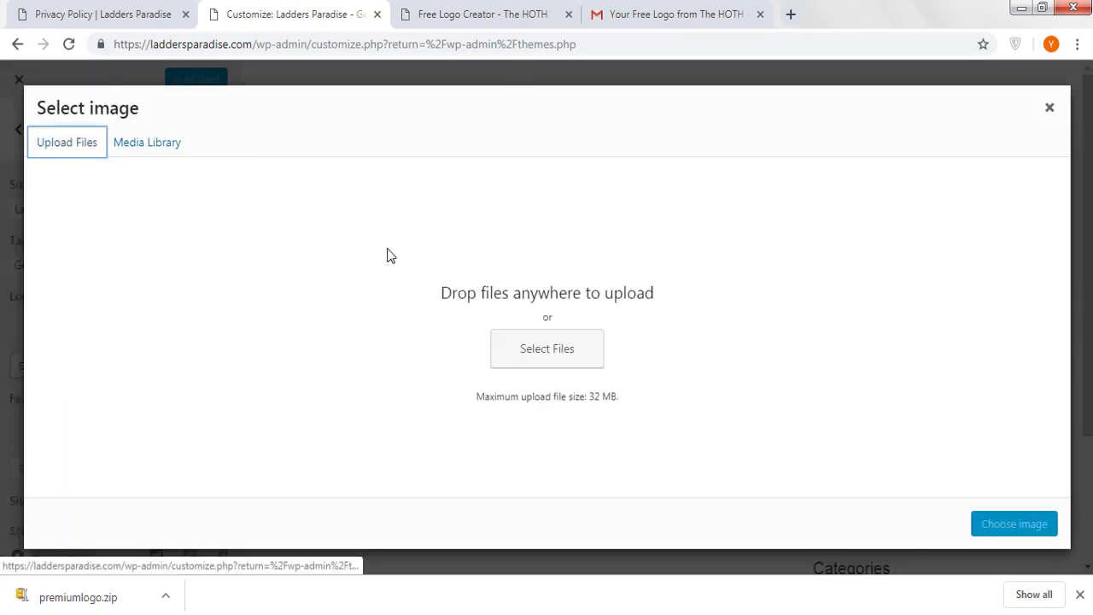
click(552, 361)
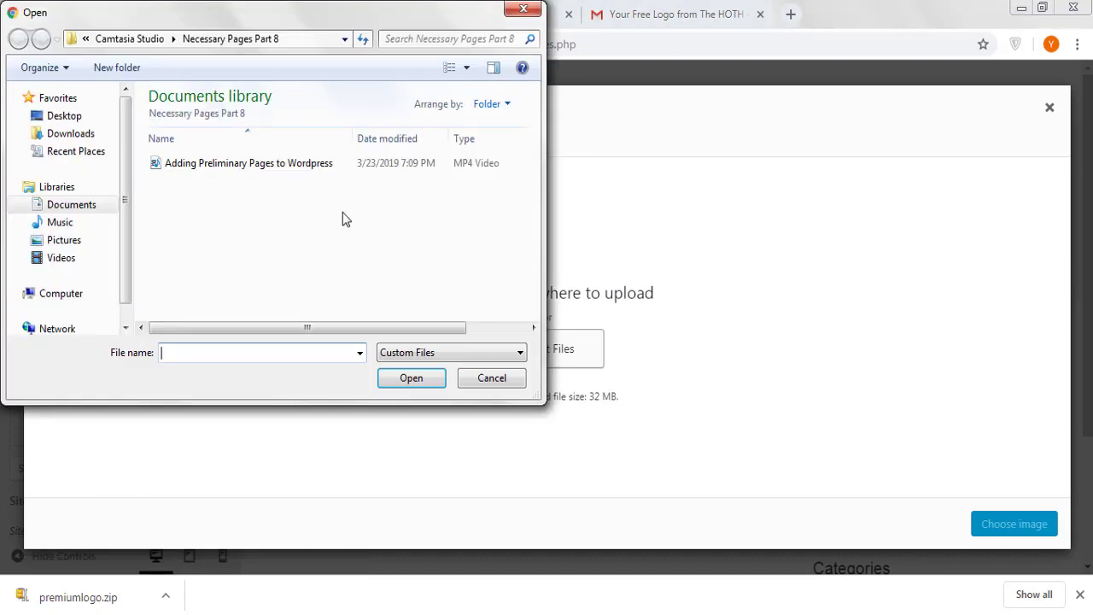
click(65, 115)
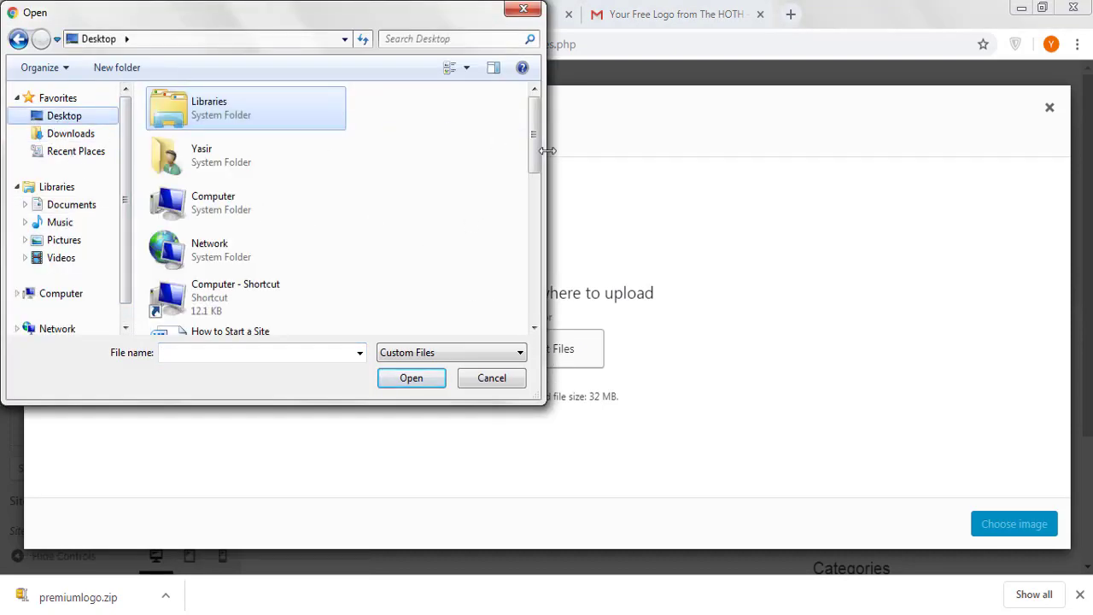
drag(534, 151, 551, 263)
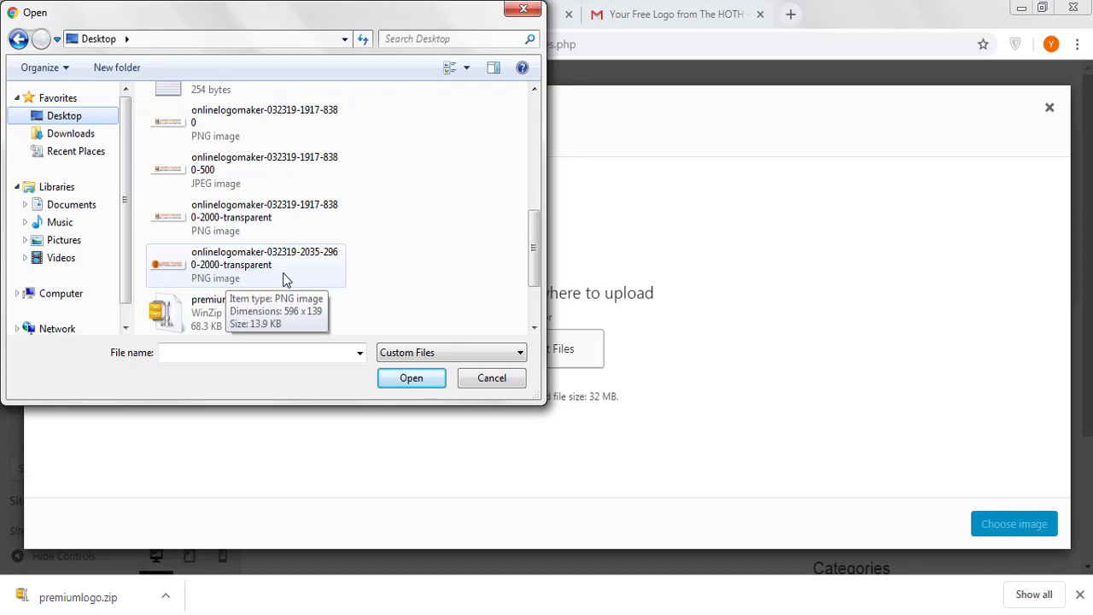
click(229, 265)
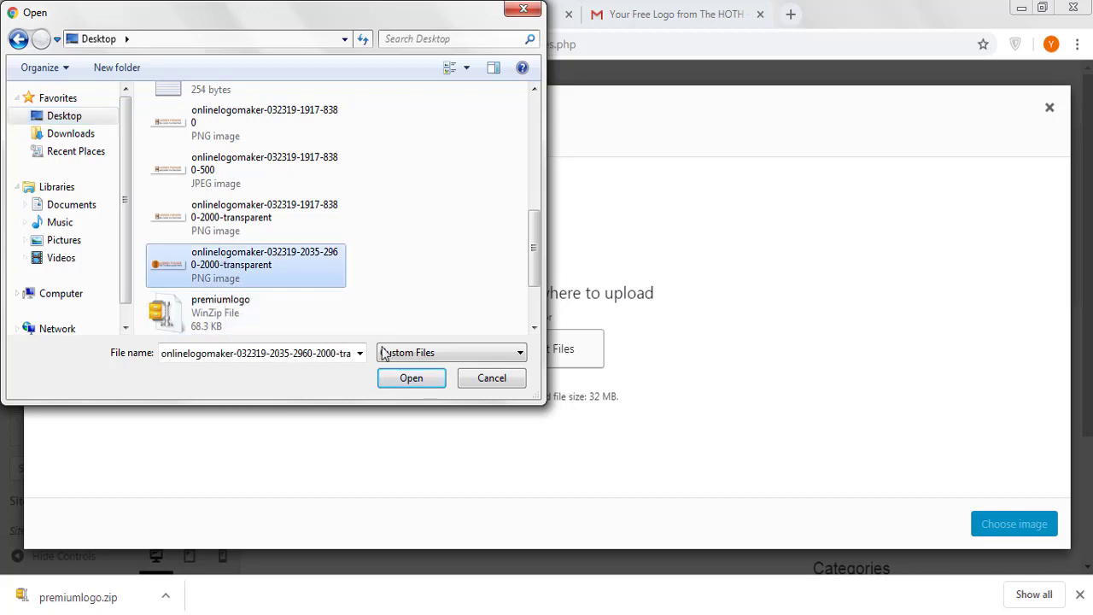
click(408, 378)
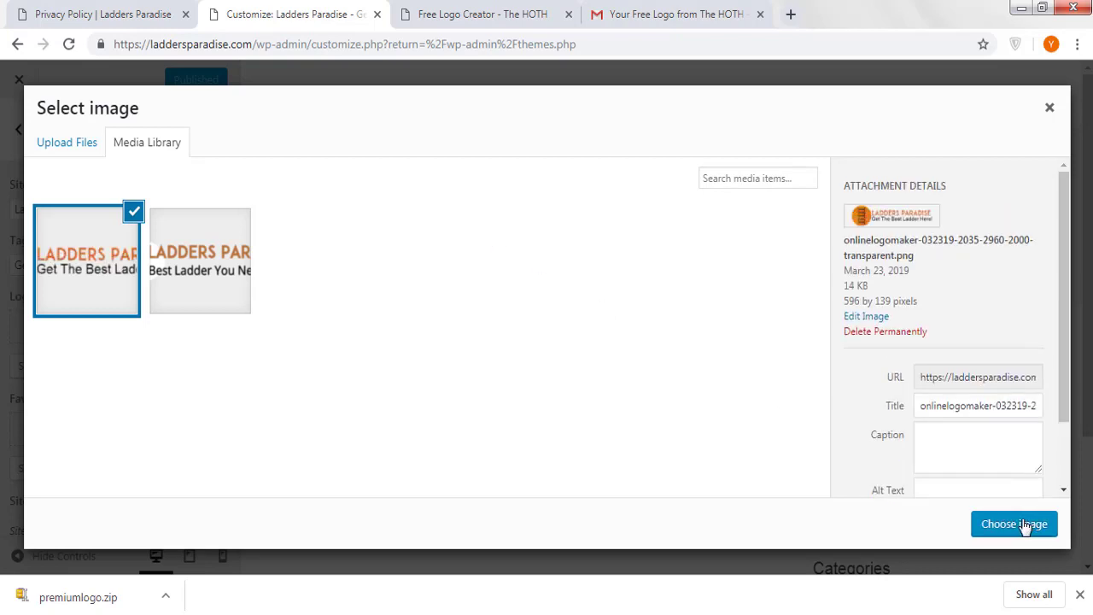
click(1017, 524)
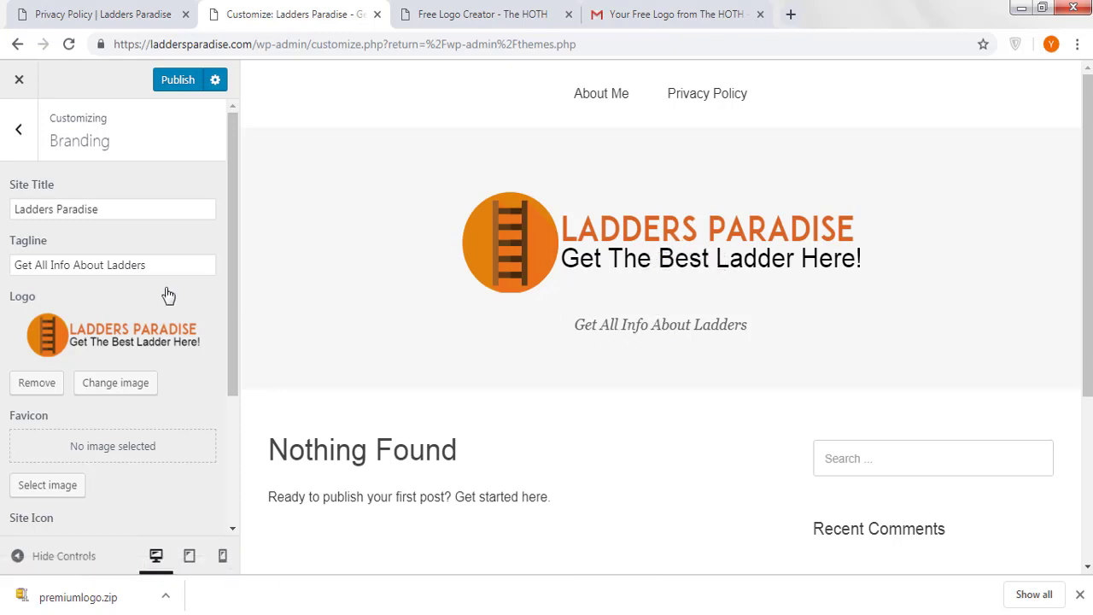
Clear the site's tagline and publish the branding changes
triple_click(120, 266)
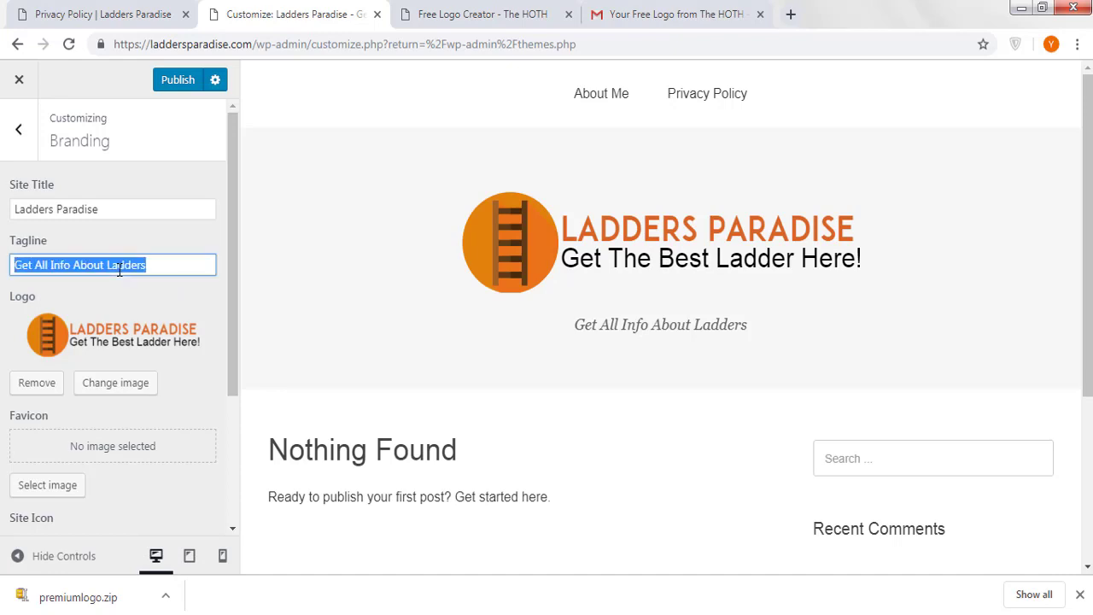
key(BackSpace)
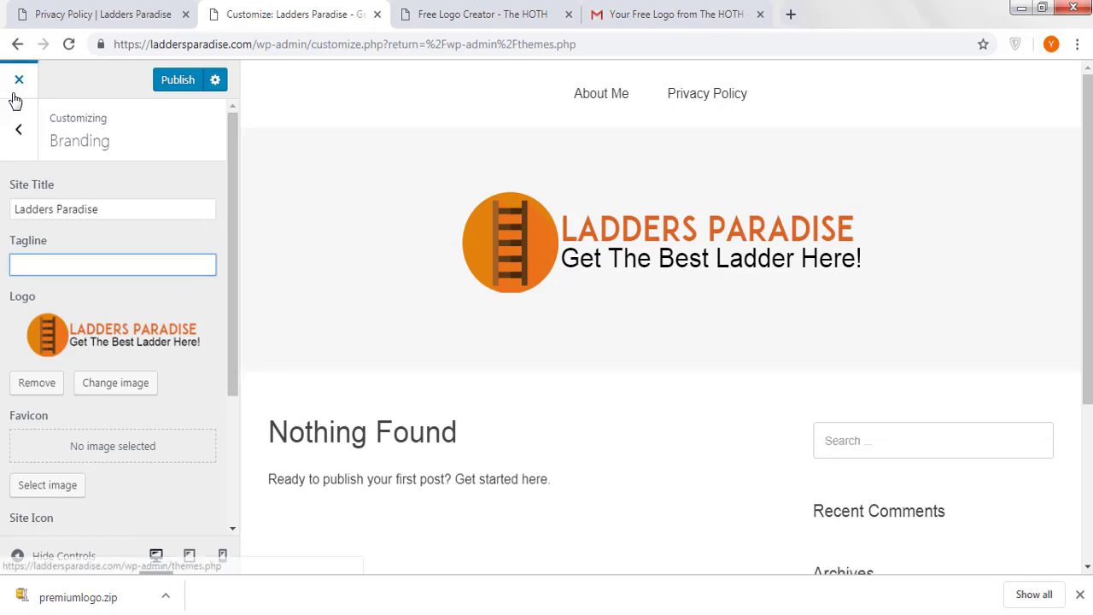
click(170, 81)
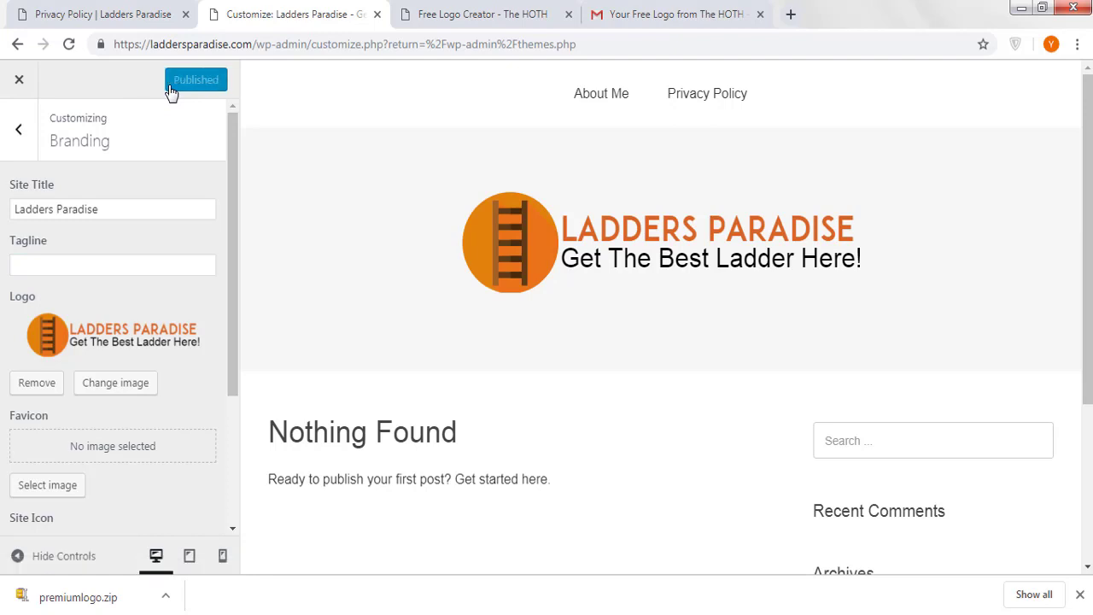
Reload the live Privacy Policy page and check the new logo in its header
click(111, 14)
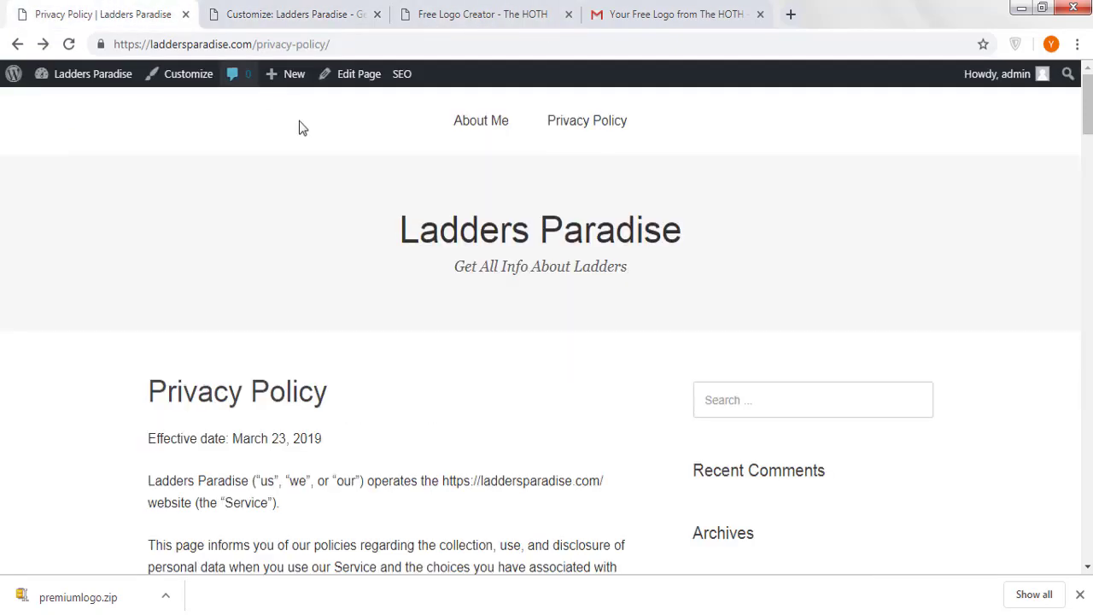
click(69, 43)
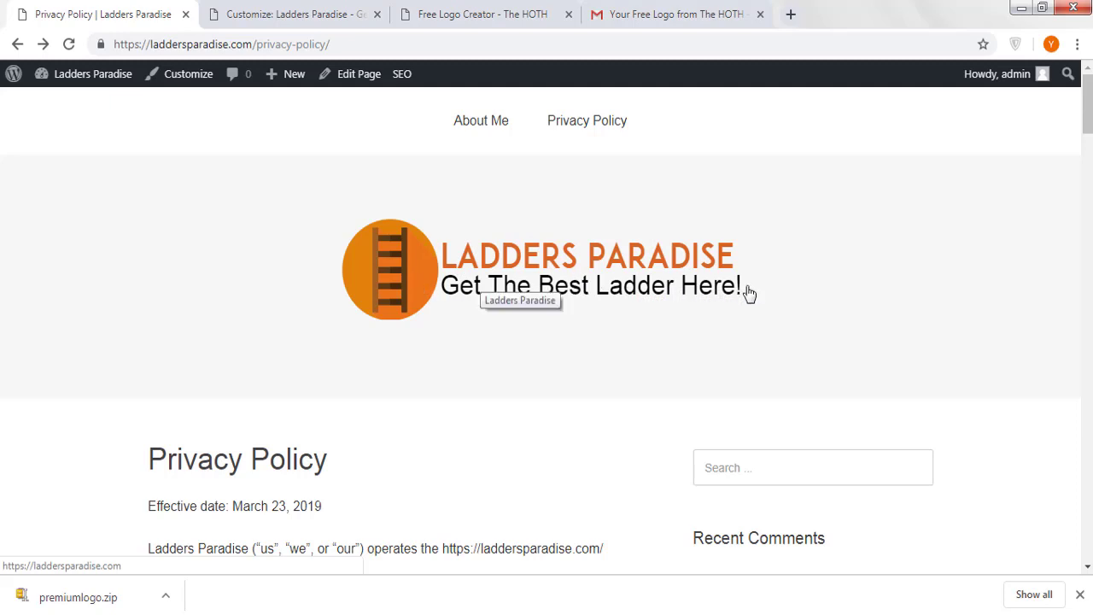
scroll(748, 294, down, 3)
scroll(748, 294, up, 3)
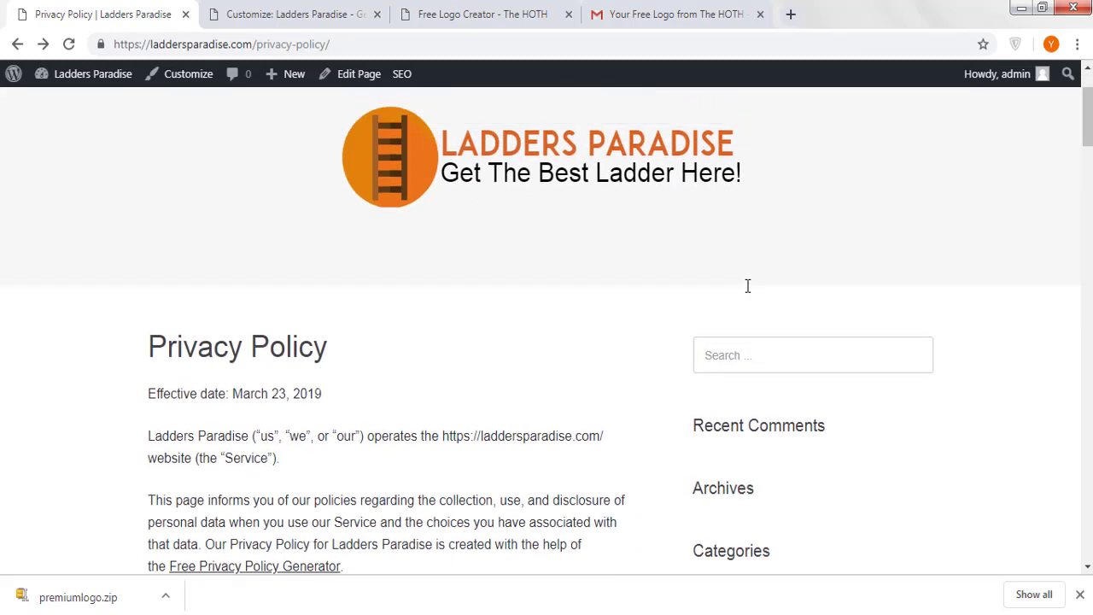
click(1079, 594)
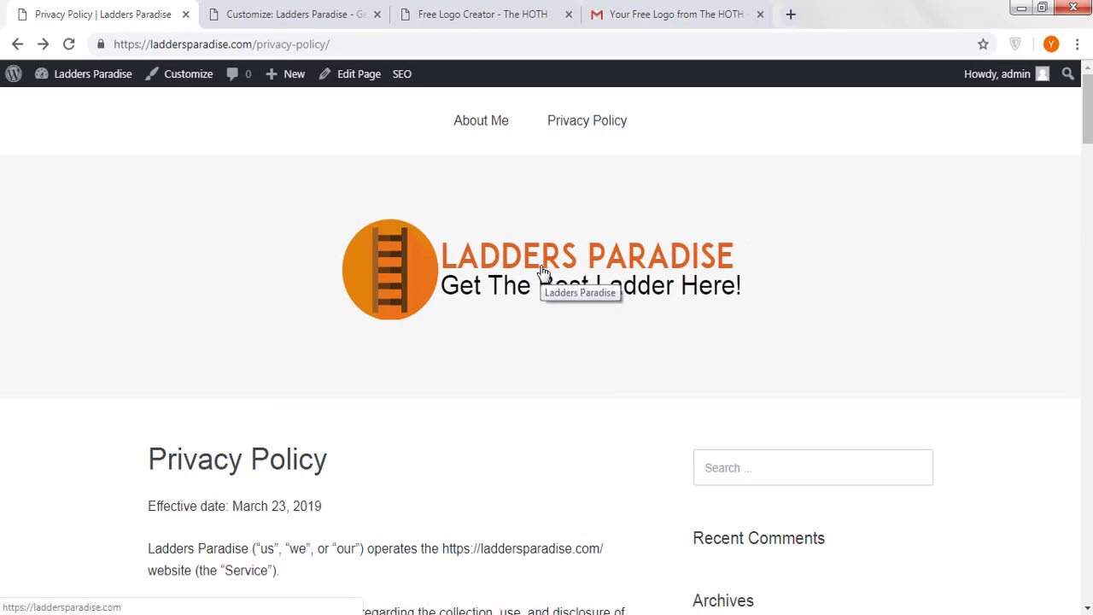
click(485, 14)
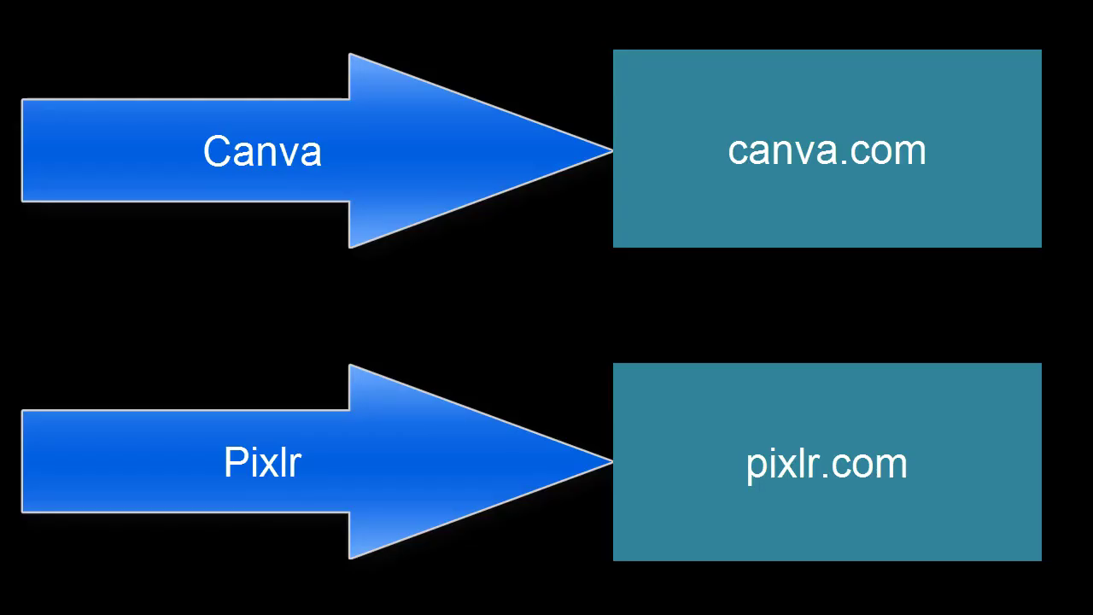